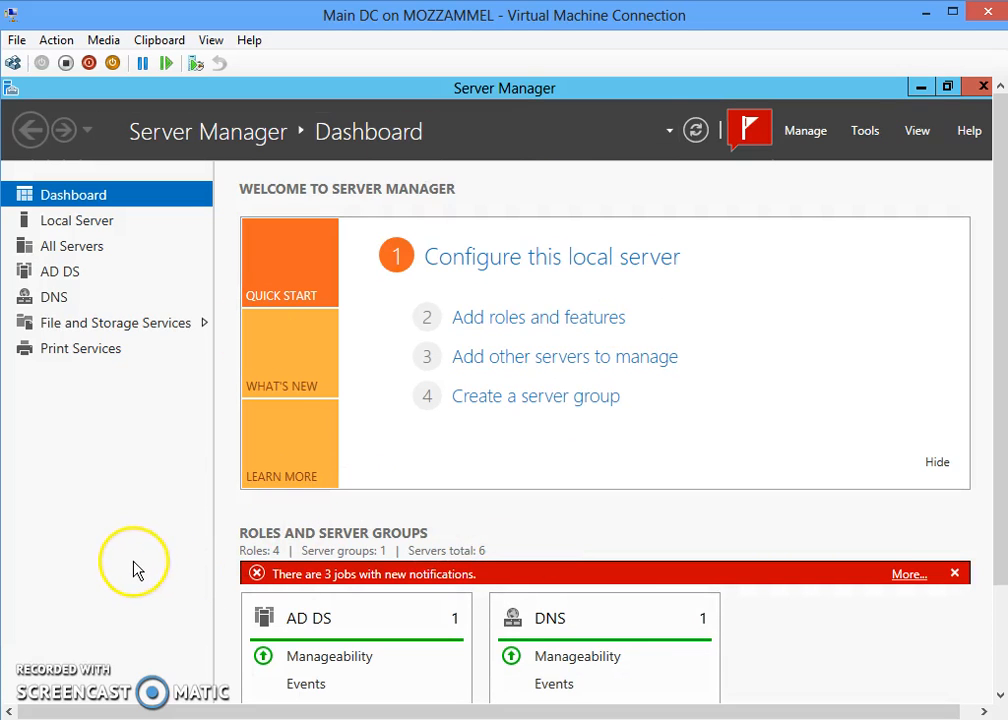
- Launch Active Directory Users and Computers from Server Manager's Tools menu
left_click(134, 580)
left_click(136, 586)
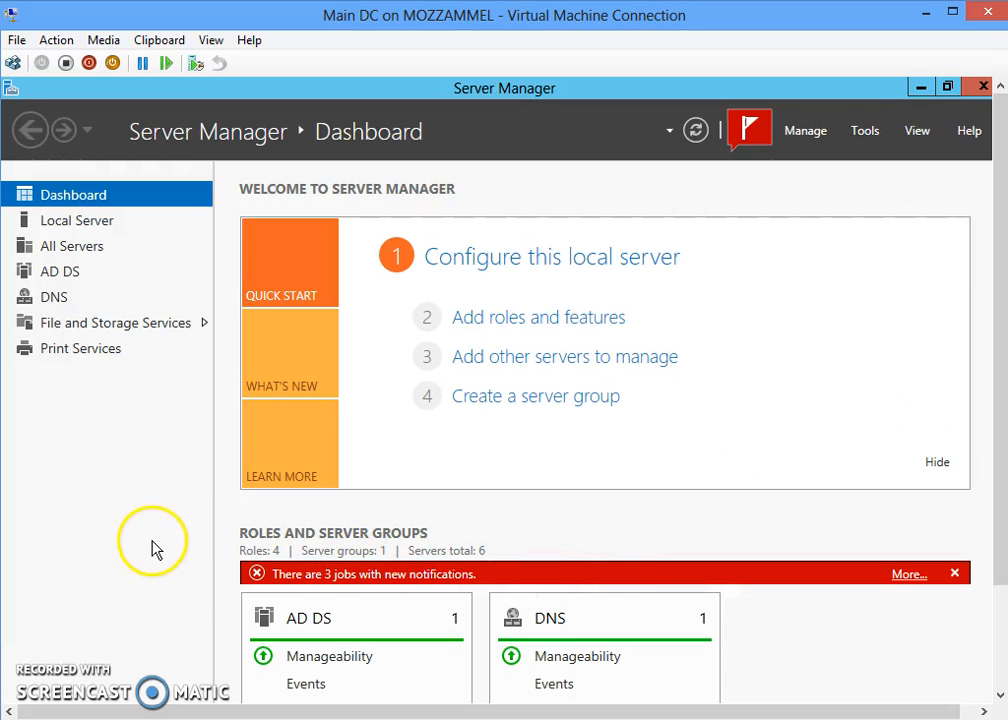
left_click(864, 131)
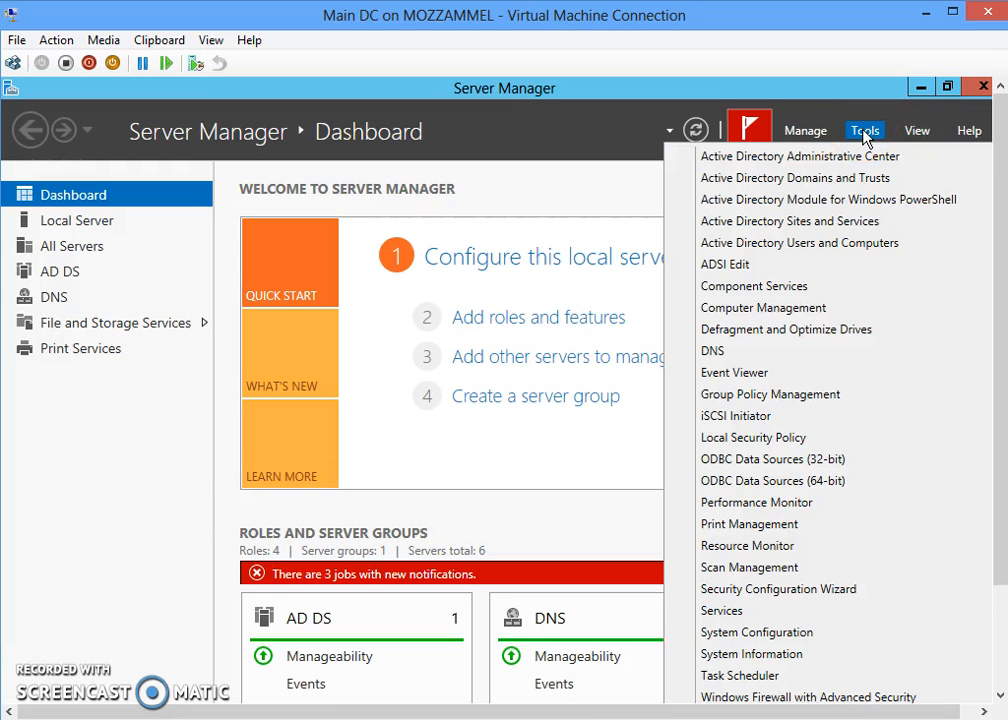
left_click(787, 245)
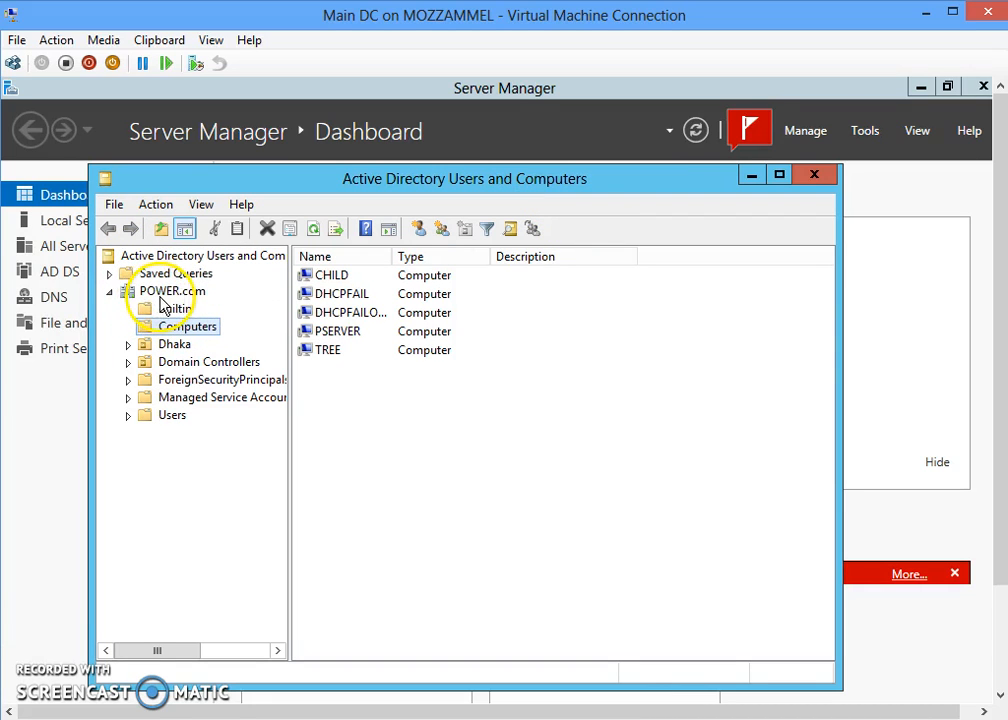
- Select the POWER.com domain and bring up its New object-type submenu
left_click(164, 296)
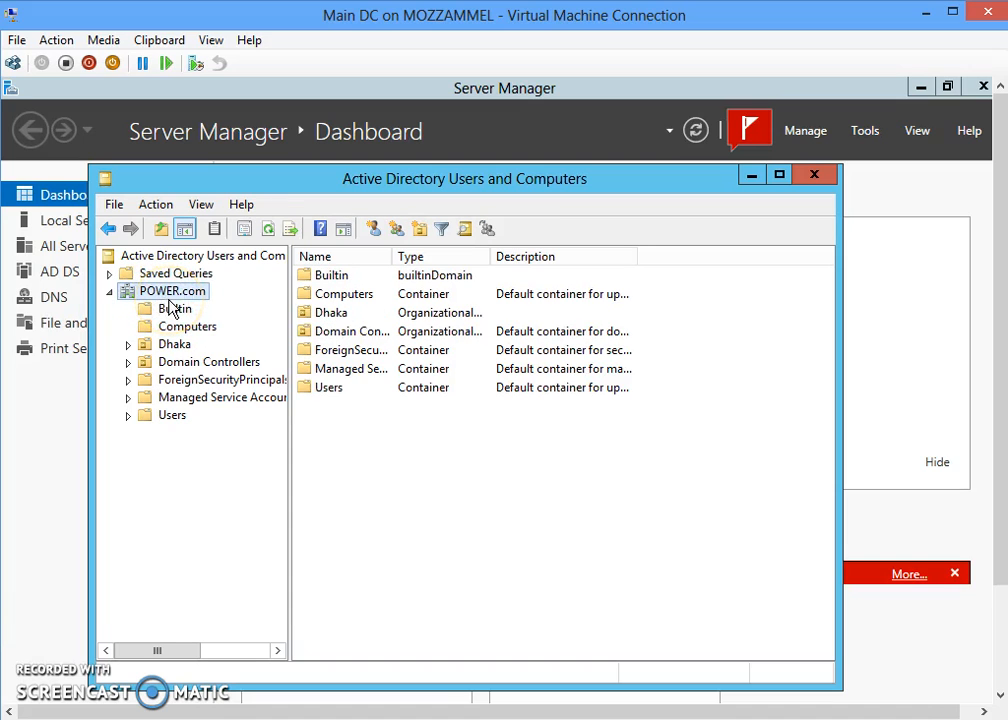
right_click(172, 293)
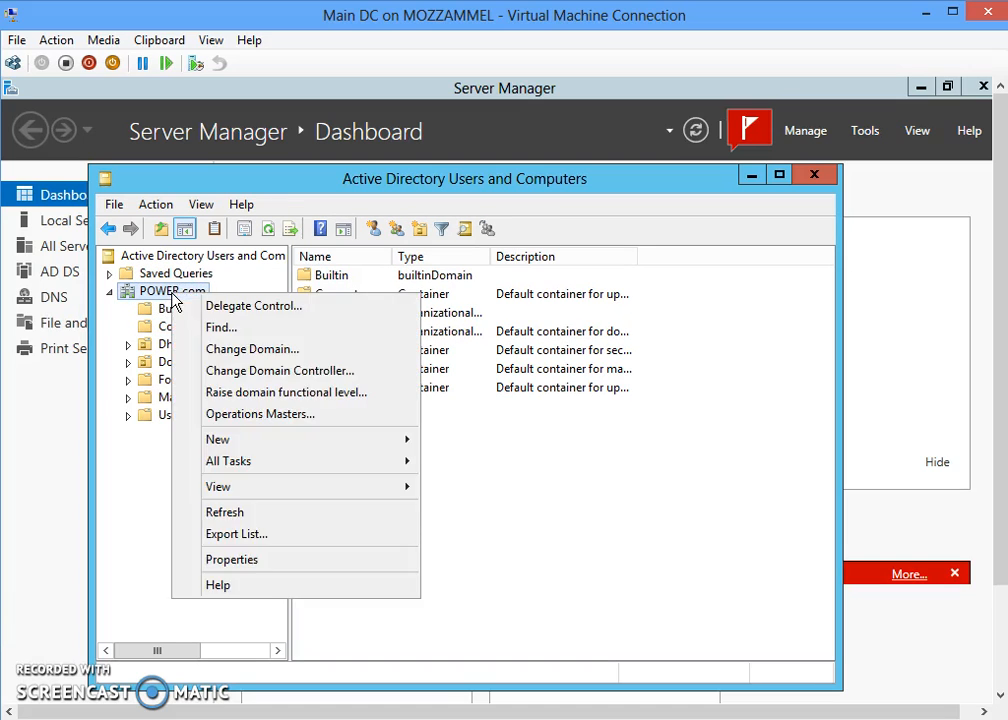
left_click(236, 318)
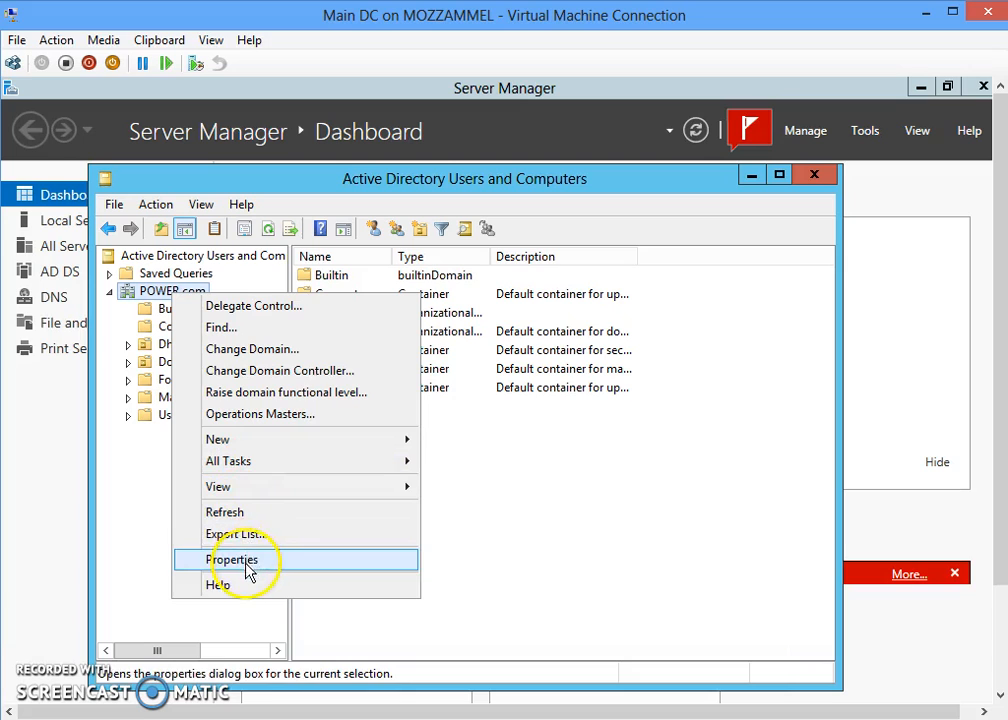
mouse_move(272, 441)
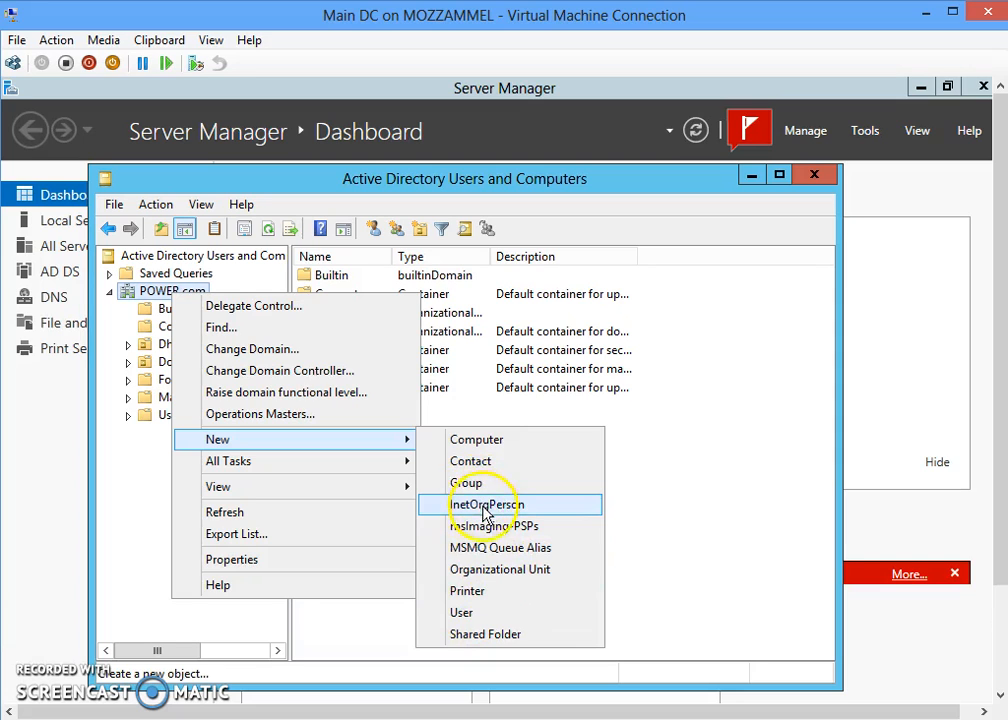
- Start a new POWER.com user, entering the first name and matching logon name, then continue to passwords
left_click(474, 622)
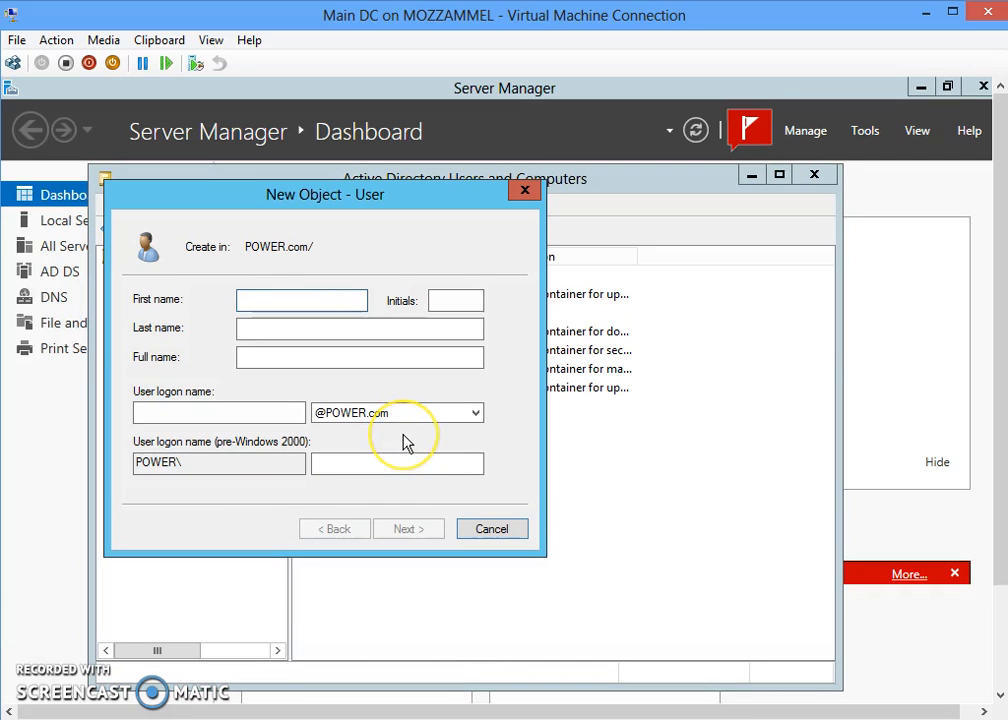
type("g")
key("BackSpace")
type("Goshim")
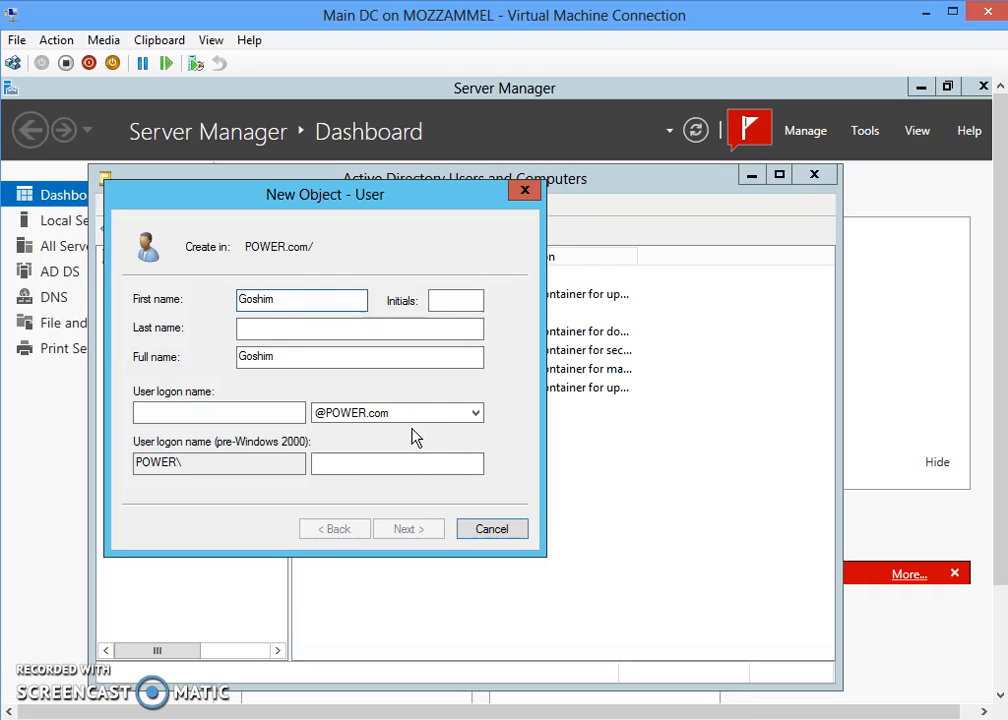
left_click(261, 416)
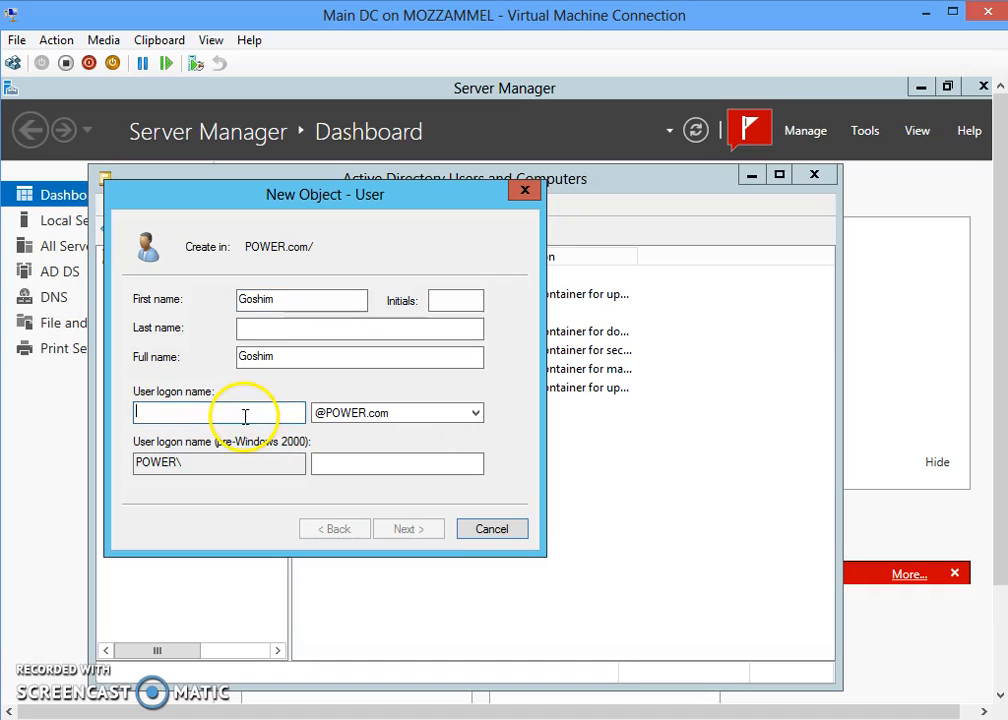
type("go")
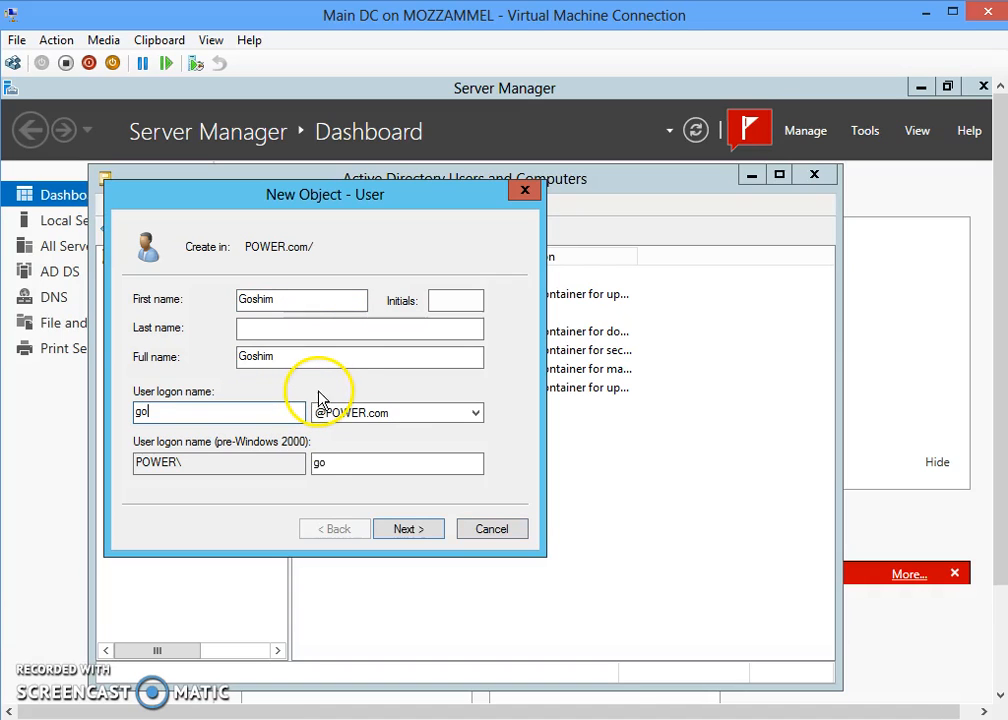
type("shim")
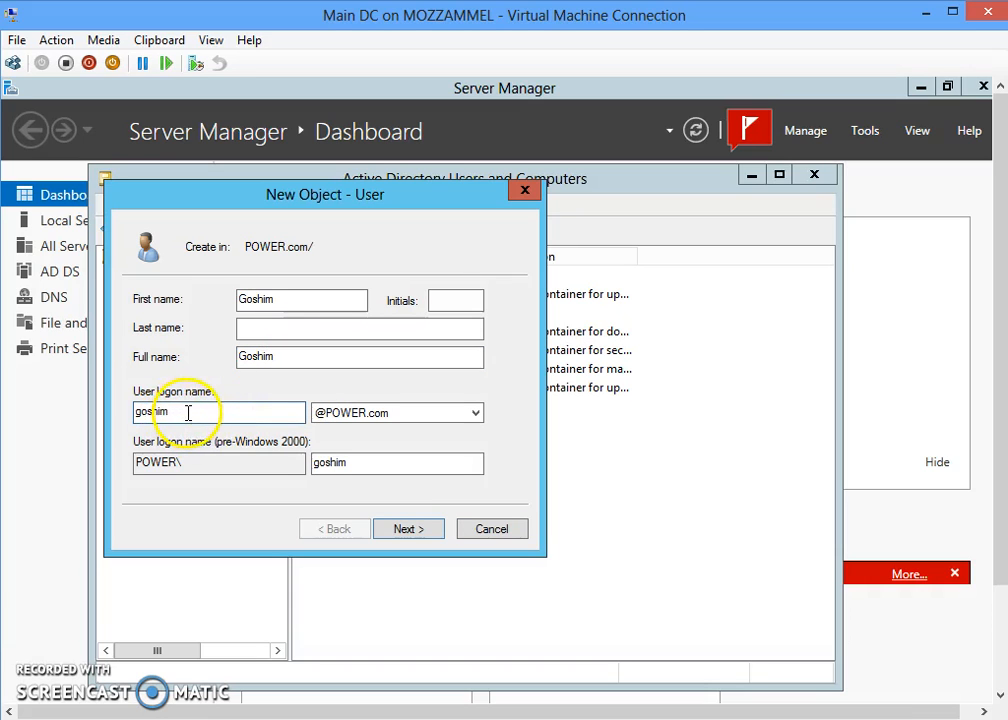
left_click_drag(192, 418, 136, 412)
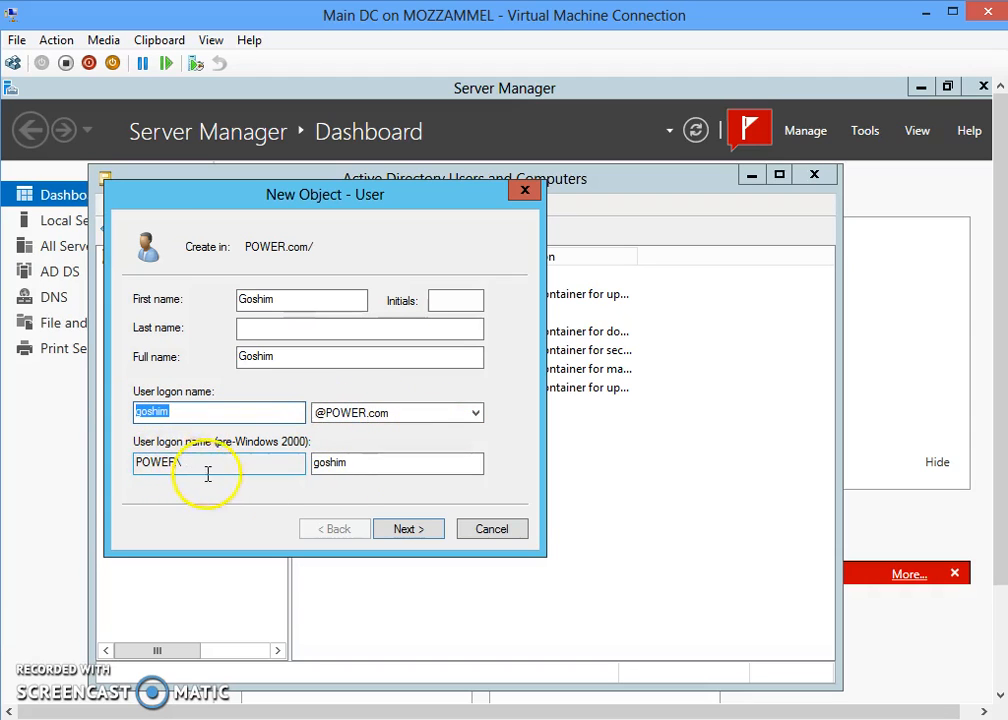
left_click(418, 535)
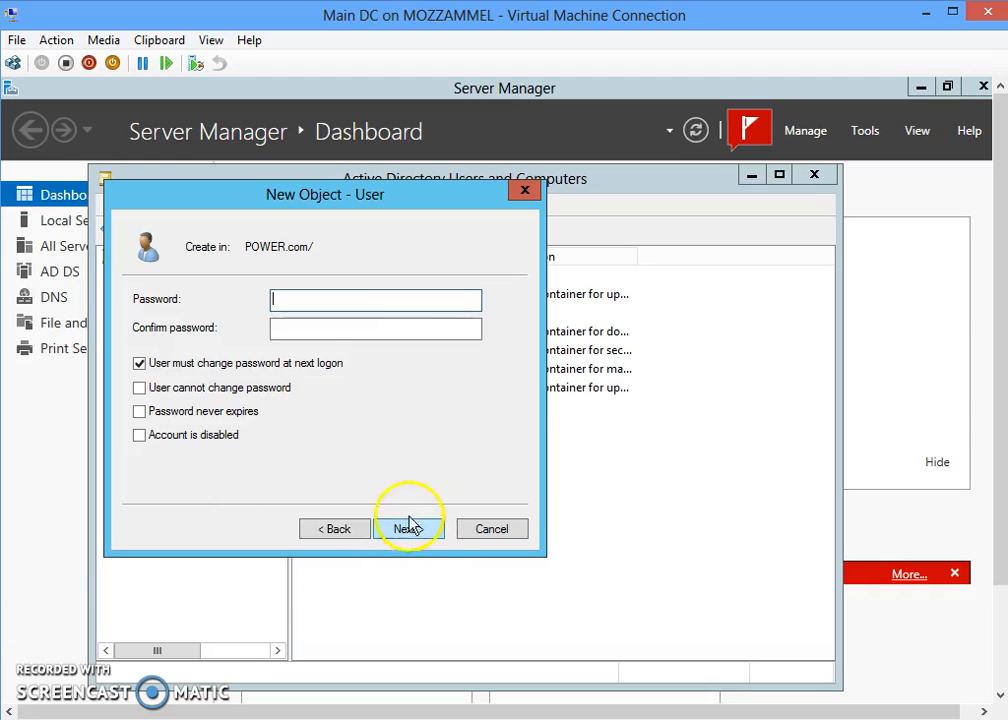
- Set and confirm the user's password without forcing a change at next logon, then finish
left_click(141, 366)
left_click(299, 302)
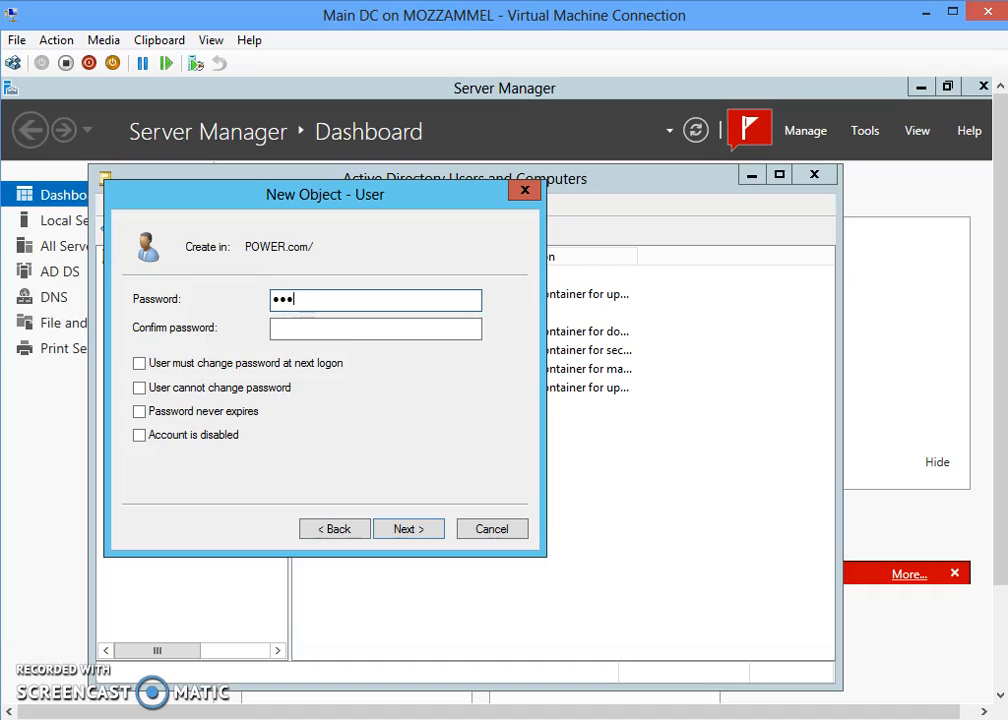
type("••")
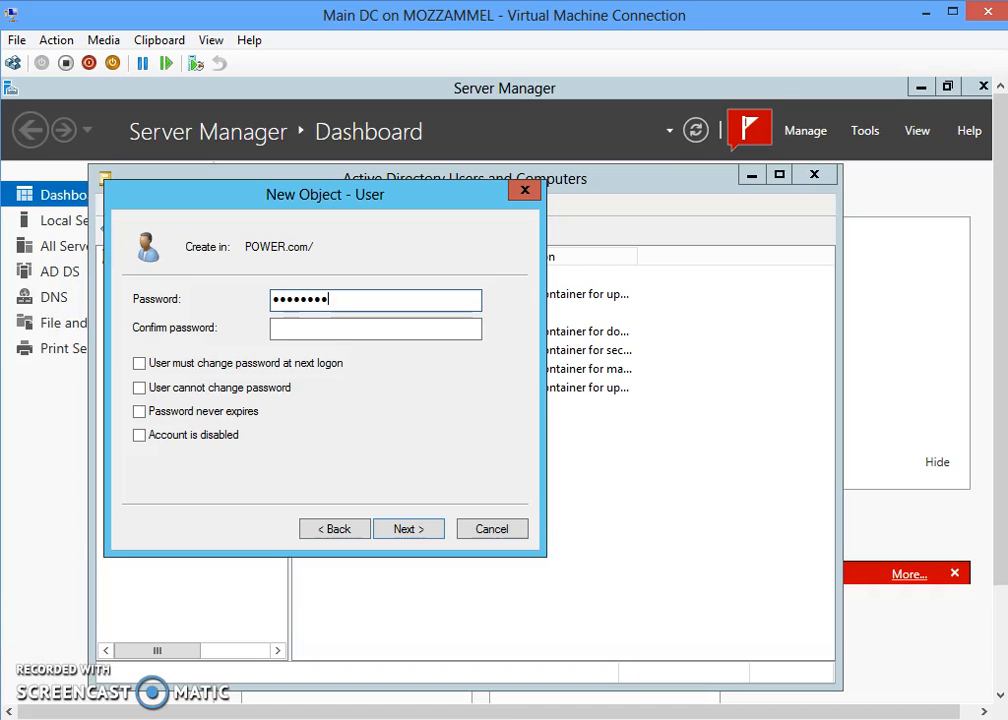
left_click(323, 327)
type("•••")
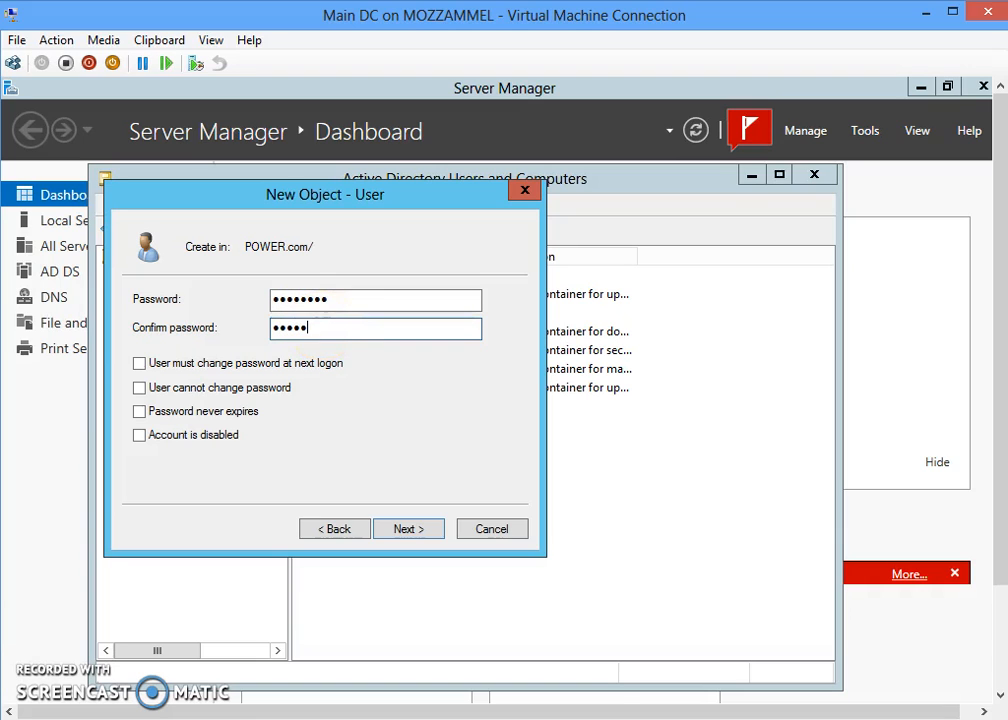
type("•••••")
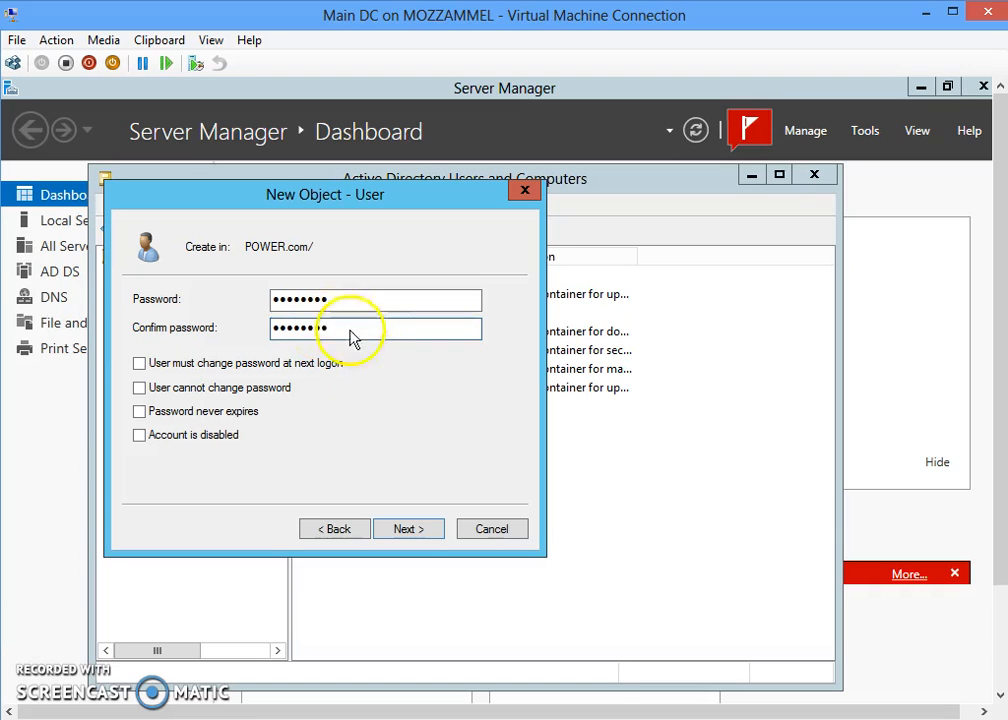
left_click(424, 536)
left_click(420, 536)
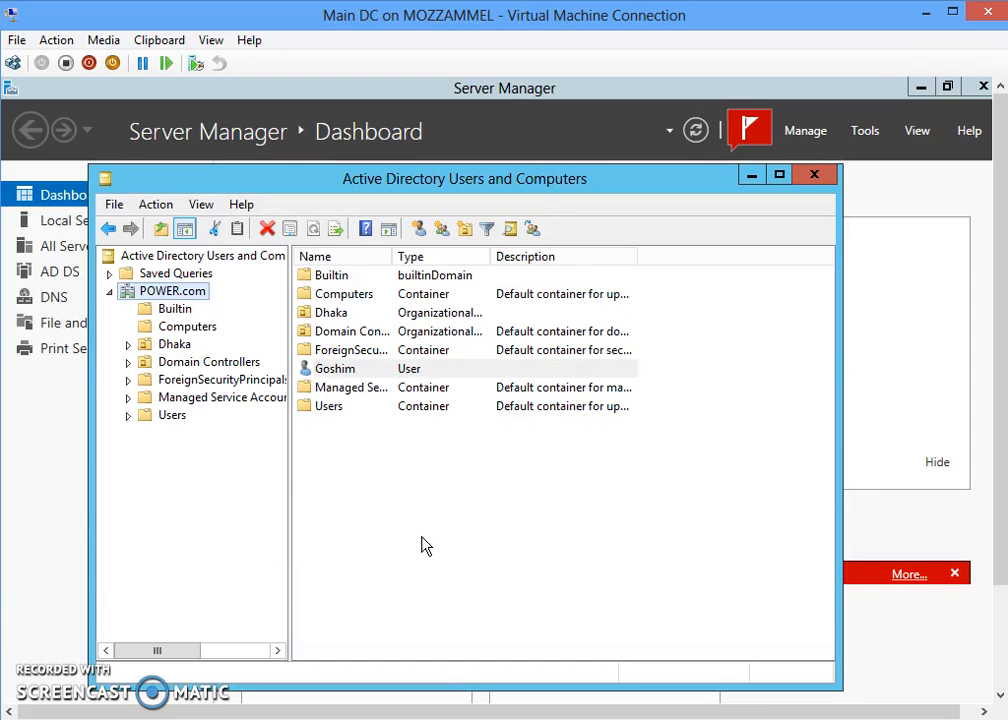
- Start another new user in POWER.com, entering the first name and logon name
right_click(190, 297)
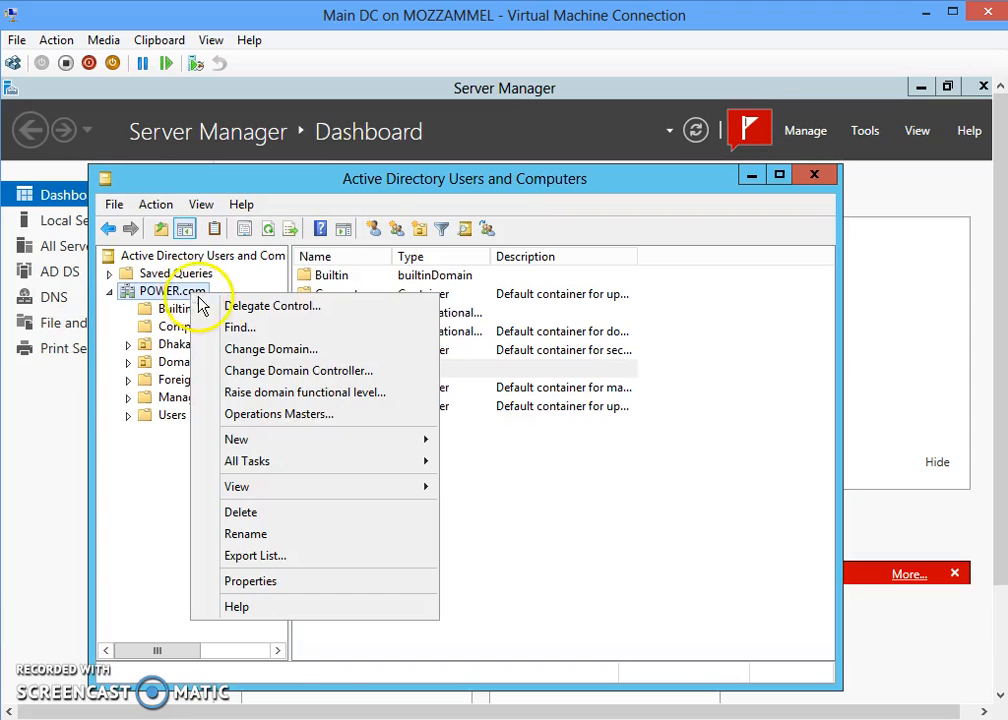
mouse_move(400, 443)
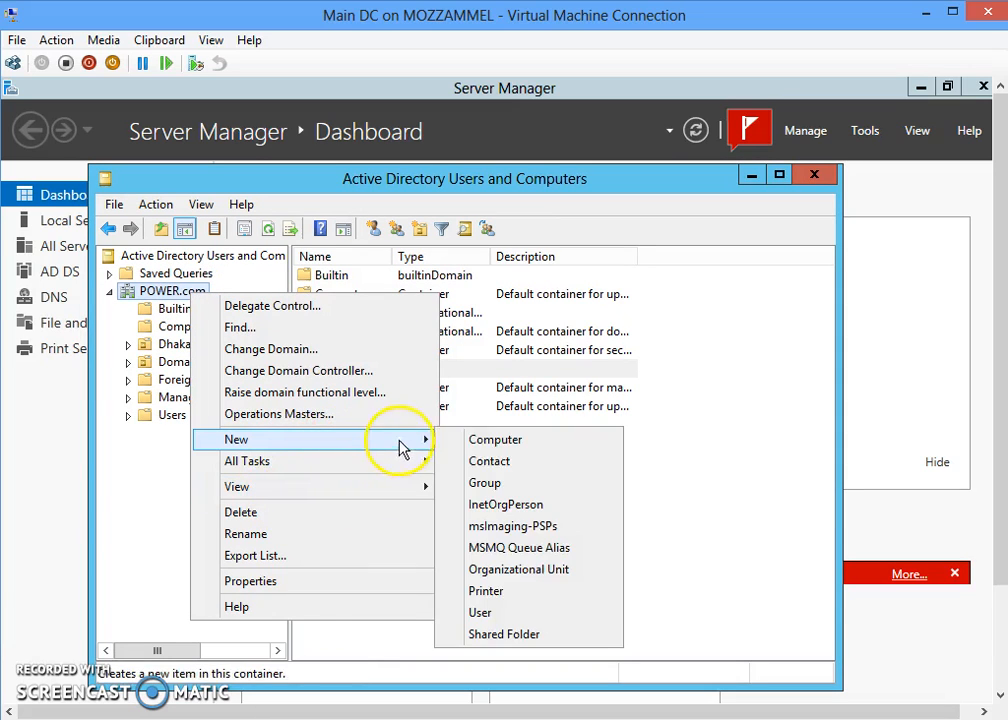
left_click(527, 620)
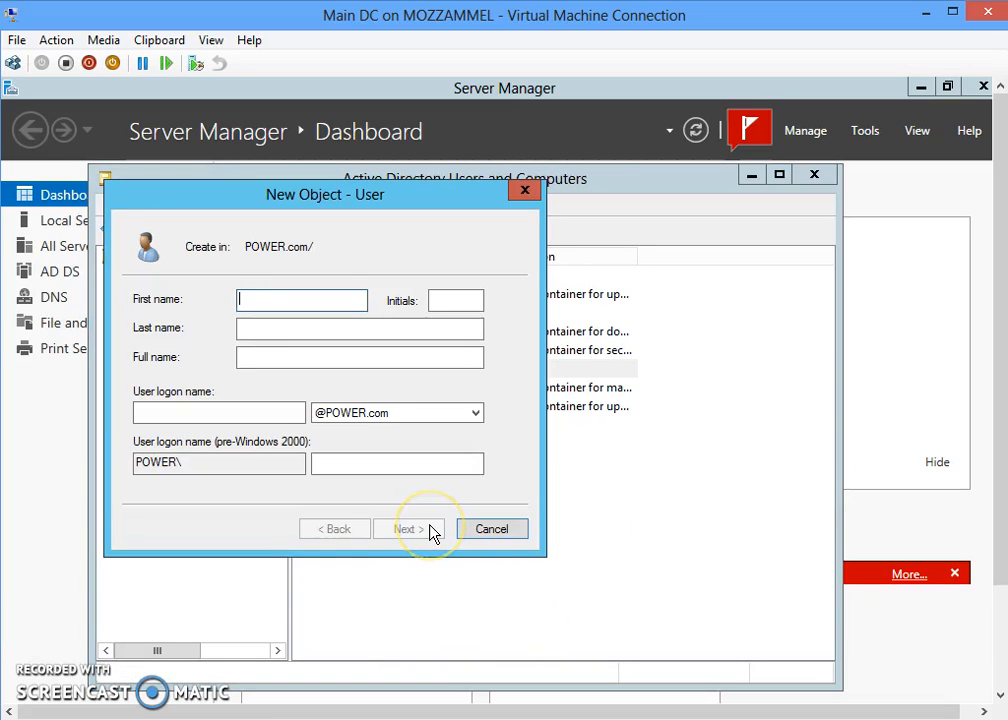
type("Raka")
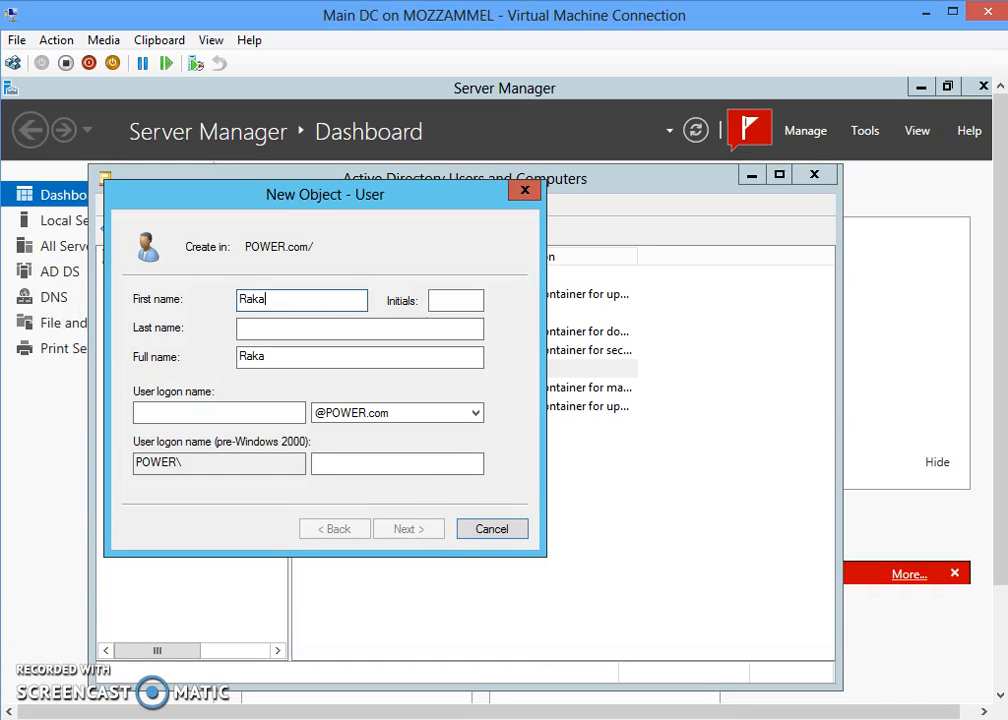
left_click(214, 412)
type("Raka")
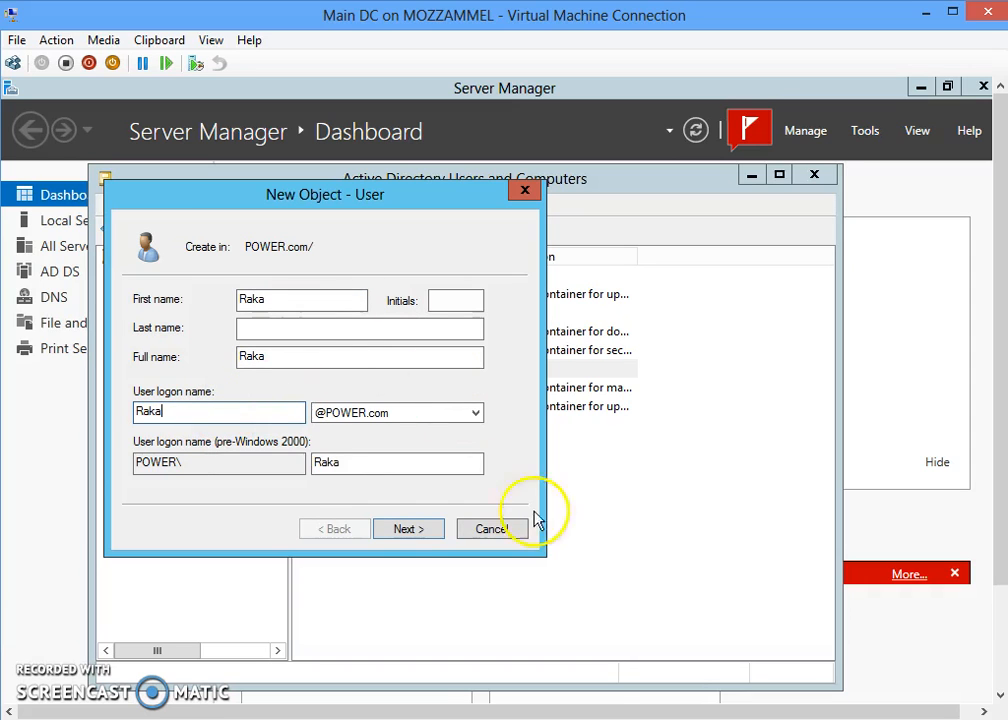
left_click(412, 529)
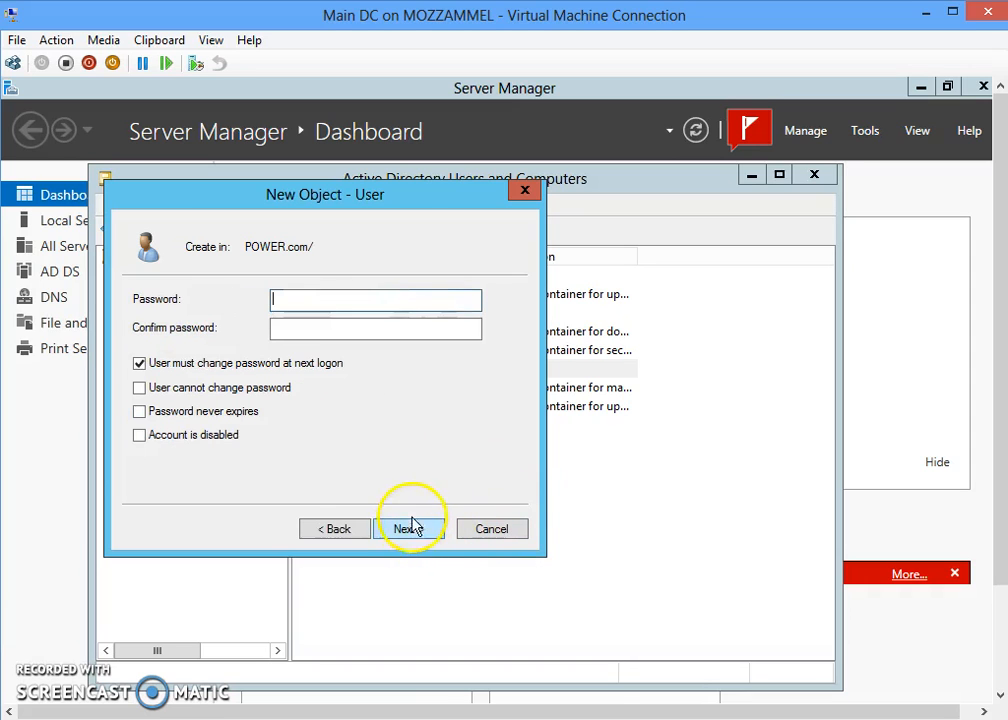
- Give the account a confirmed password with no forced change at next logon and finish it
left_click(139, 363)
left_click(333, 299)
type("12345")
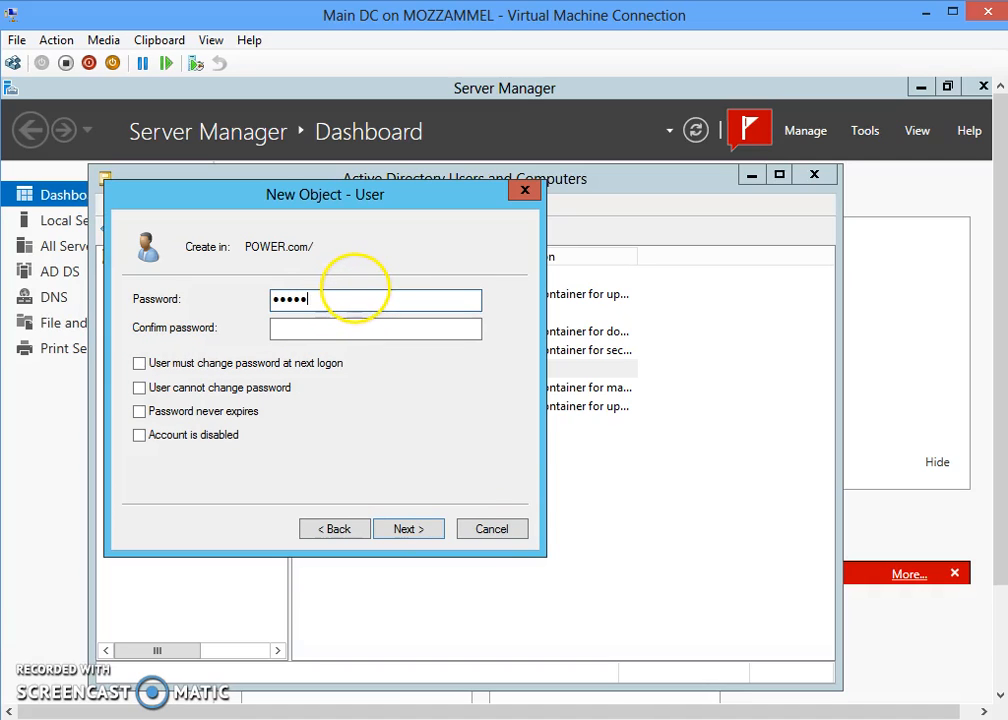
type("678")
left_click(354, 328)
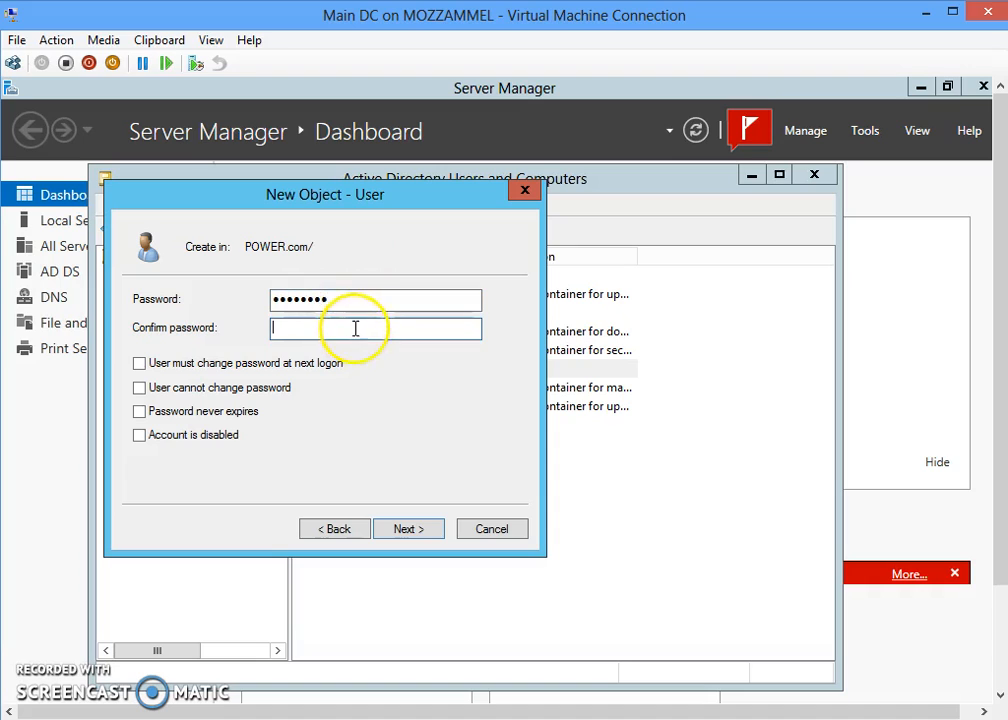
type("1234")
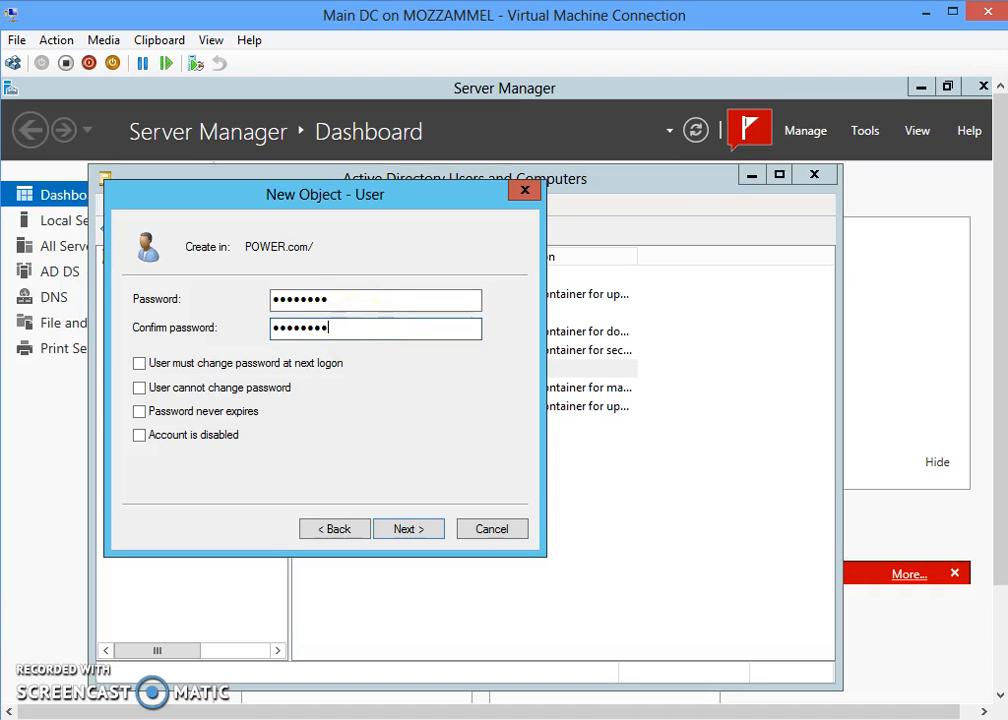
left_click(410, 529)
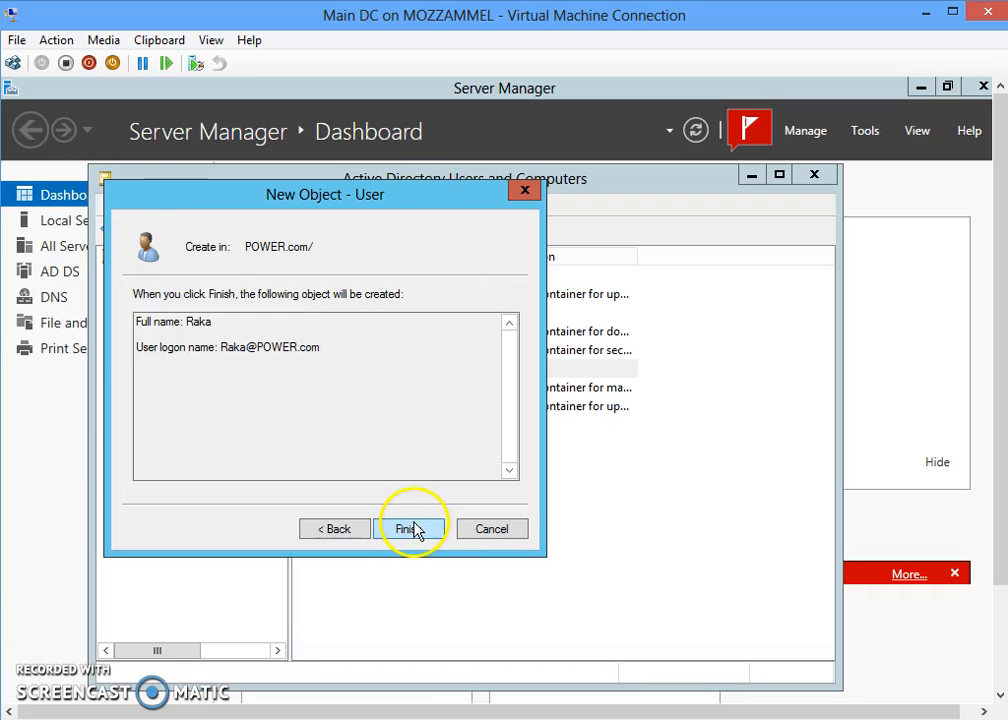
left_click(410, 529)
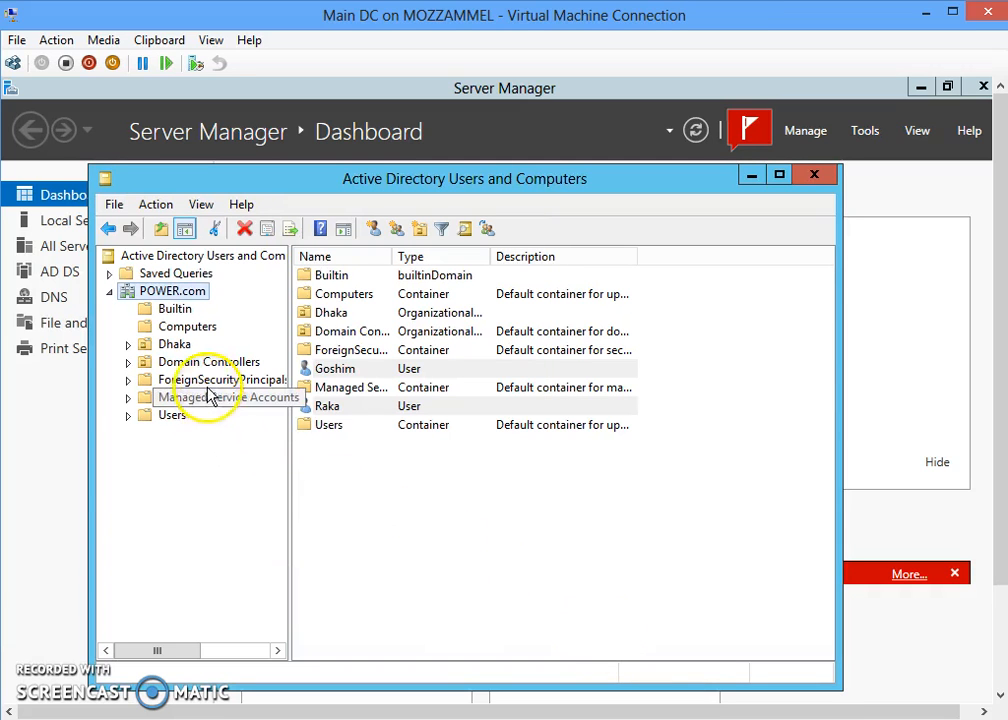
- Start a new user in the Users container, using the same name as first and logon name
right_click(162, 299)
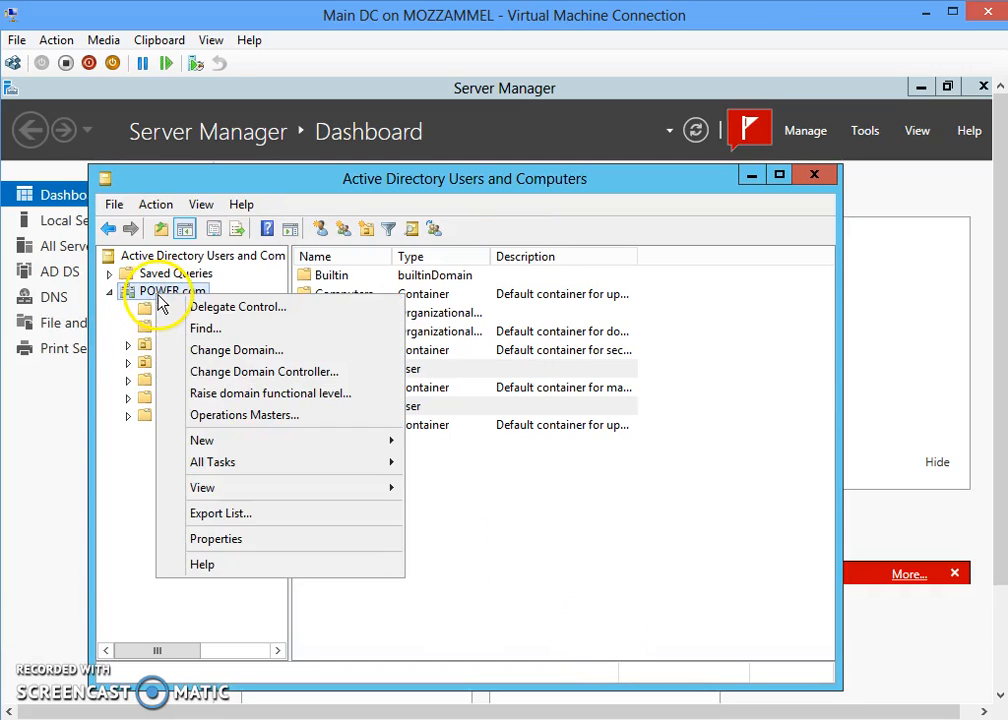
left_click(119, 515)
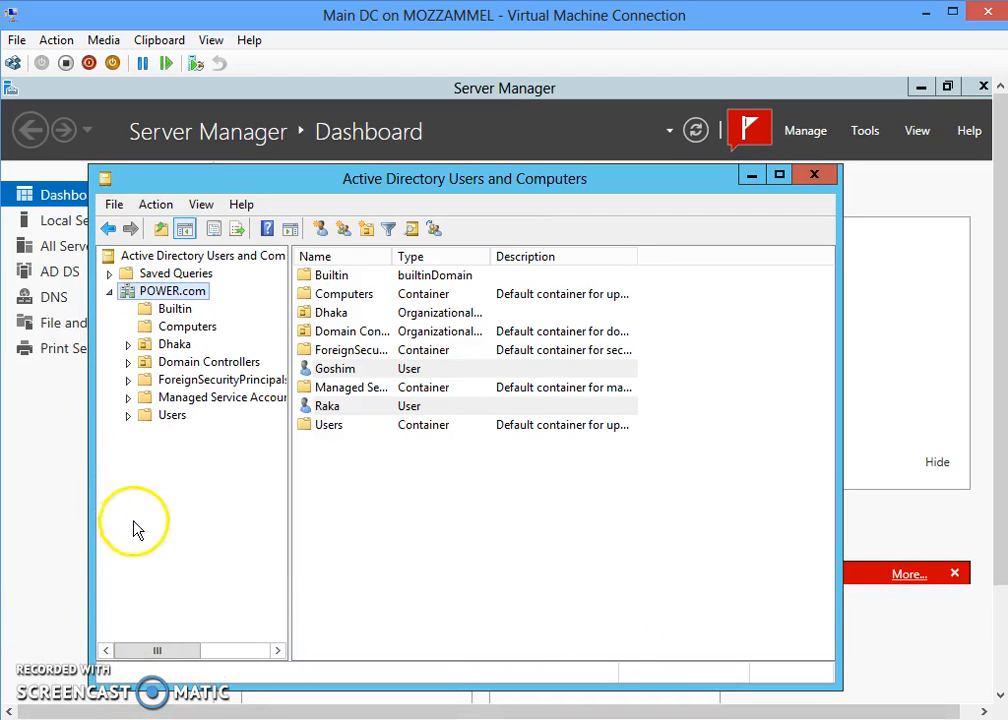
left_click(188, 293)
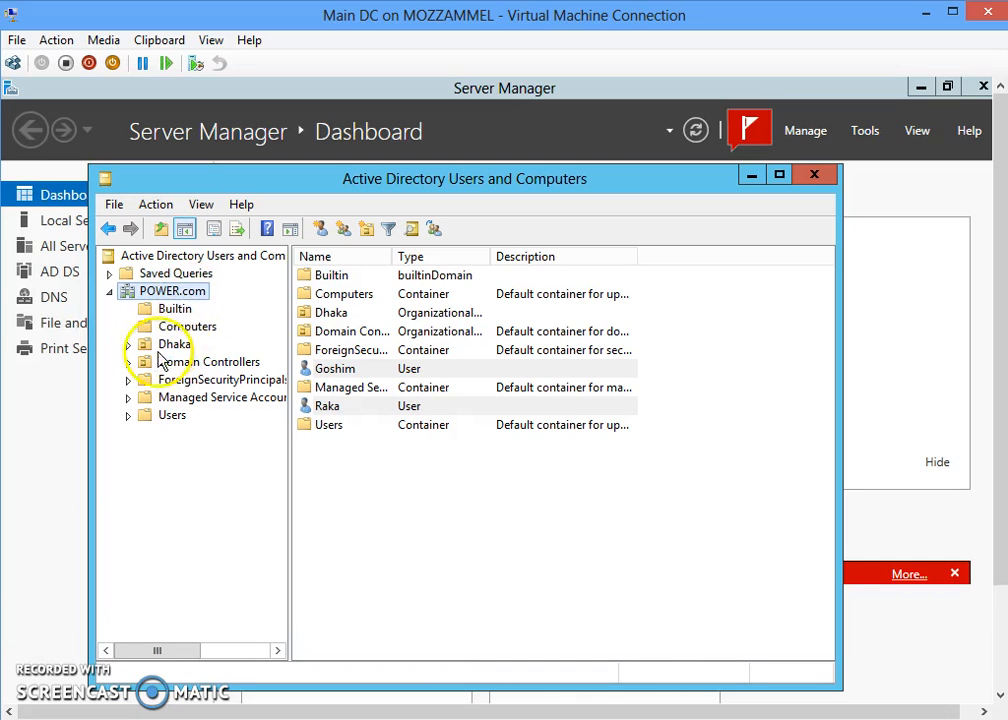
left_click(172, 422)
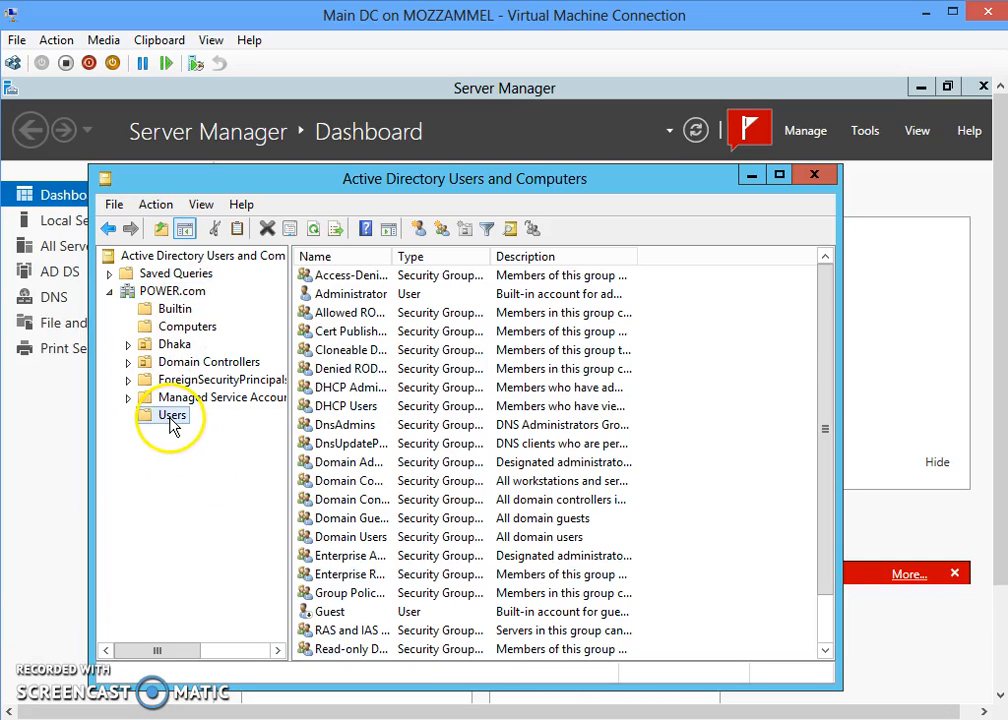
right_click(172, 420)
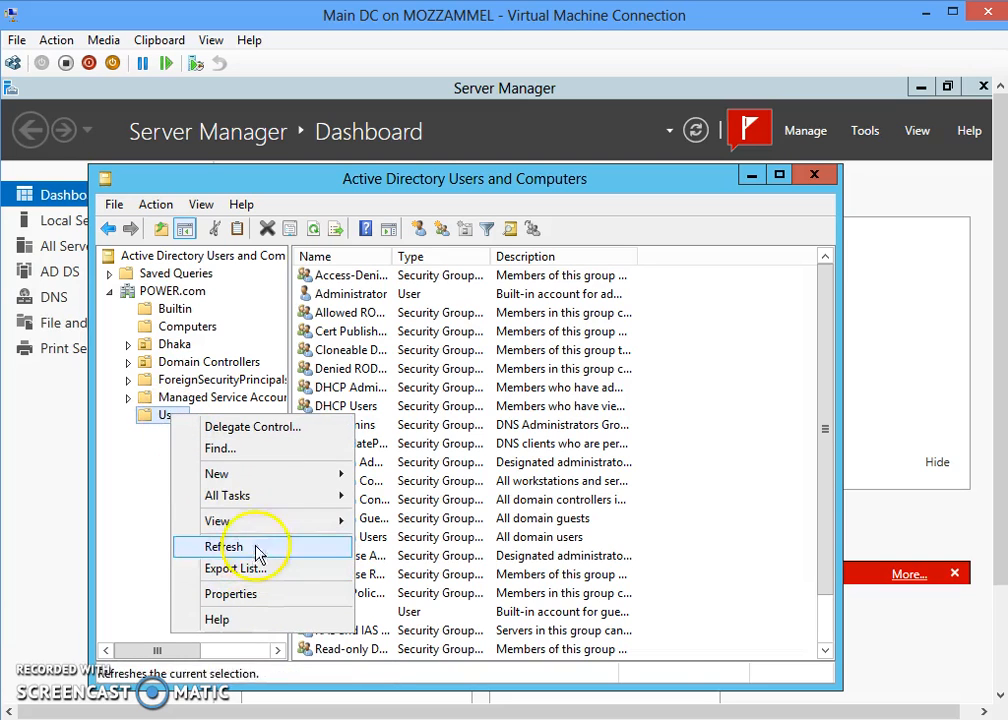
mouse_move(275, 477)
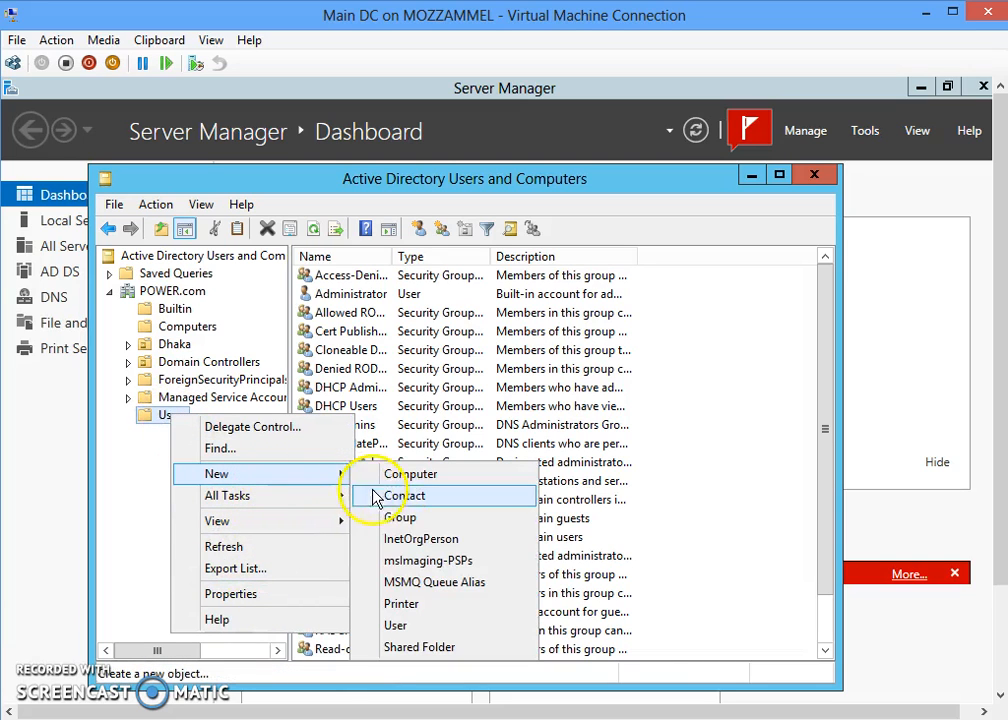
left_click(398, 625)
left_click(322, 414)
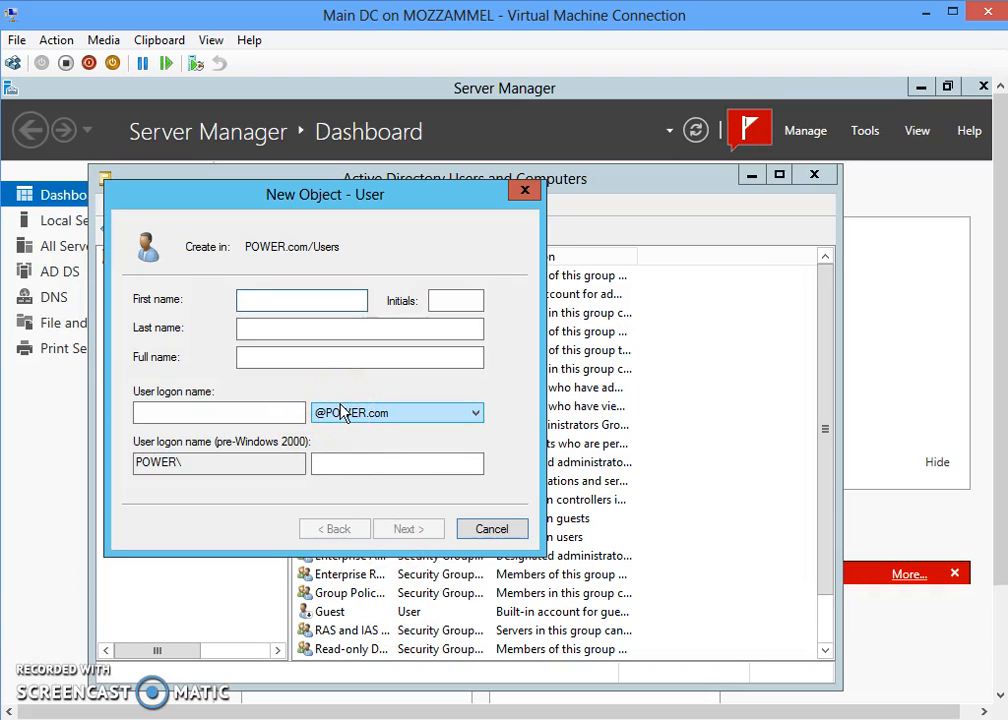
type("Rohim")
left_click(203, 414)
type("Rohim")
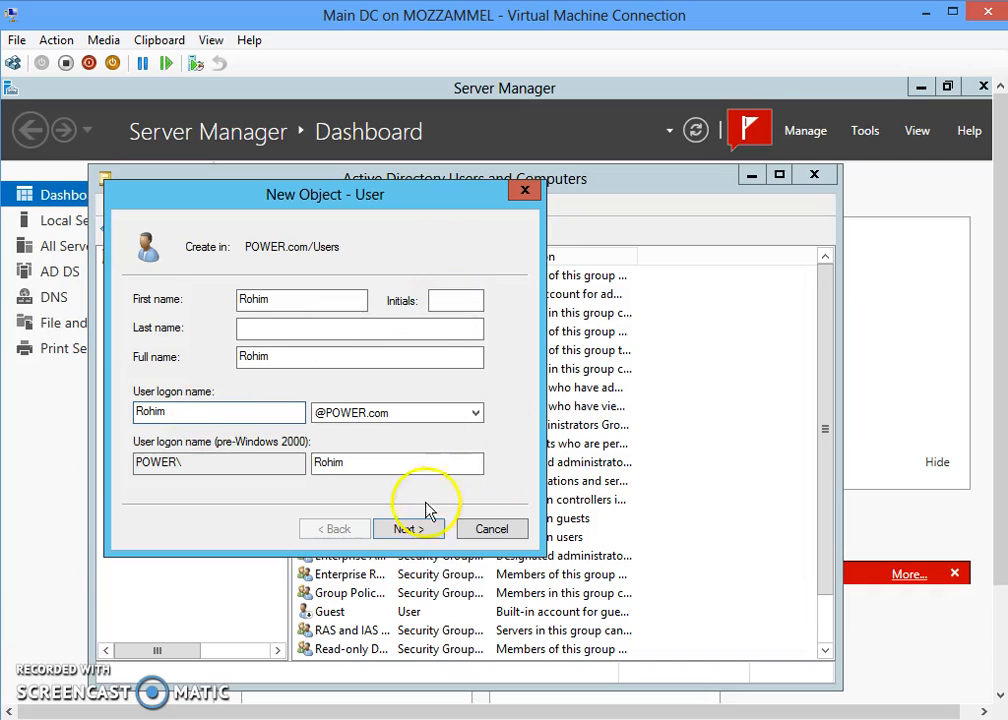
left_click(412, 531)
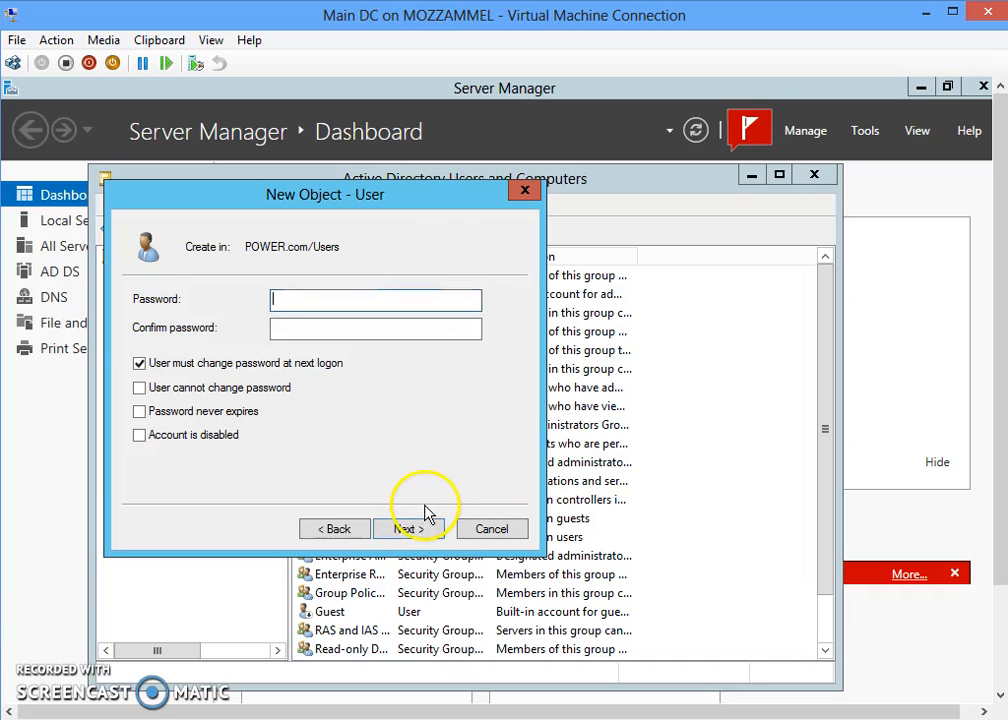
- Turn off forced password change at next logon and enter and confirm the password
left_click(196, 365)
left_click(323, 304)
type("•••••")
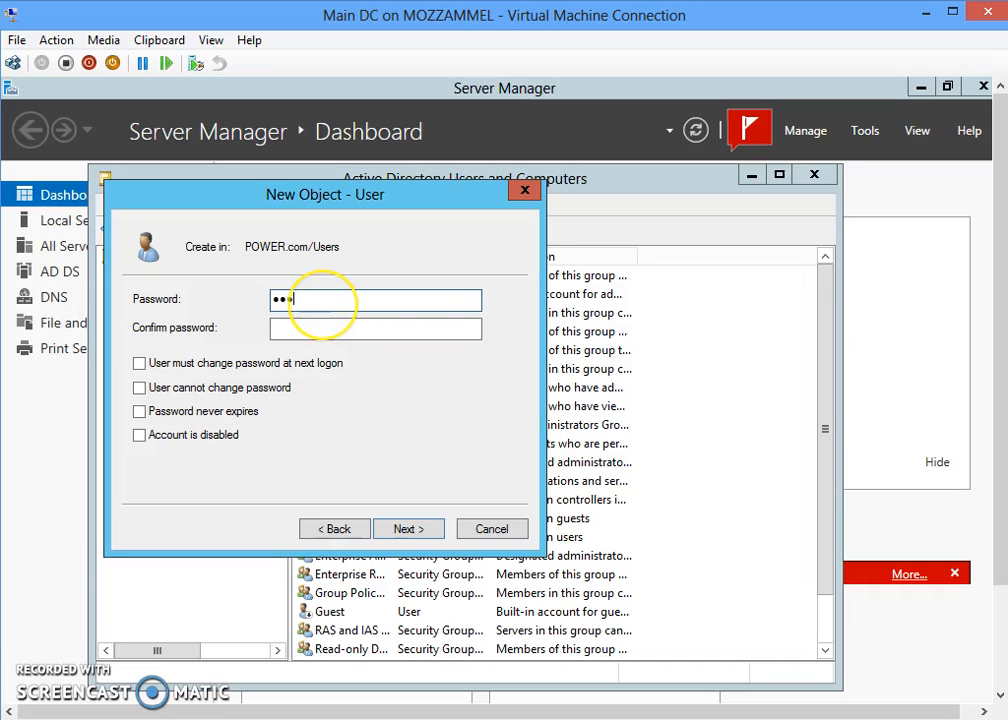
type("•••")
key("BackSpace")
key("BackSpace")
key("BackSpace")
key("BackSpace")
key("BackSpace")
key("BackSpace")
key("BackSpace")
key("BackSpace")
type("••••")
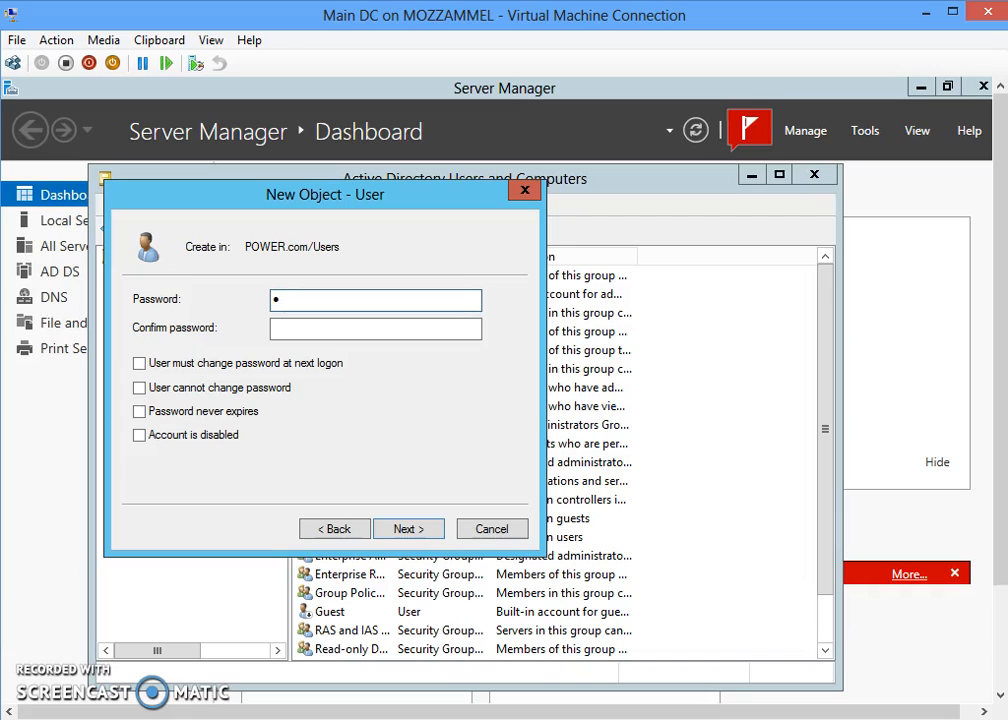
type("••••")
left_click(371, 330)
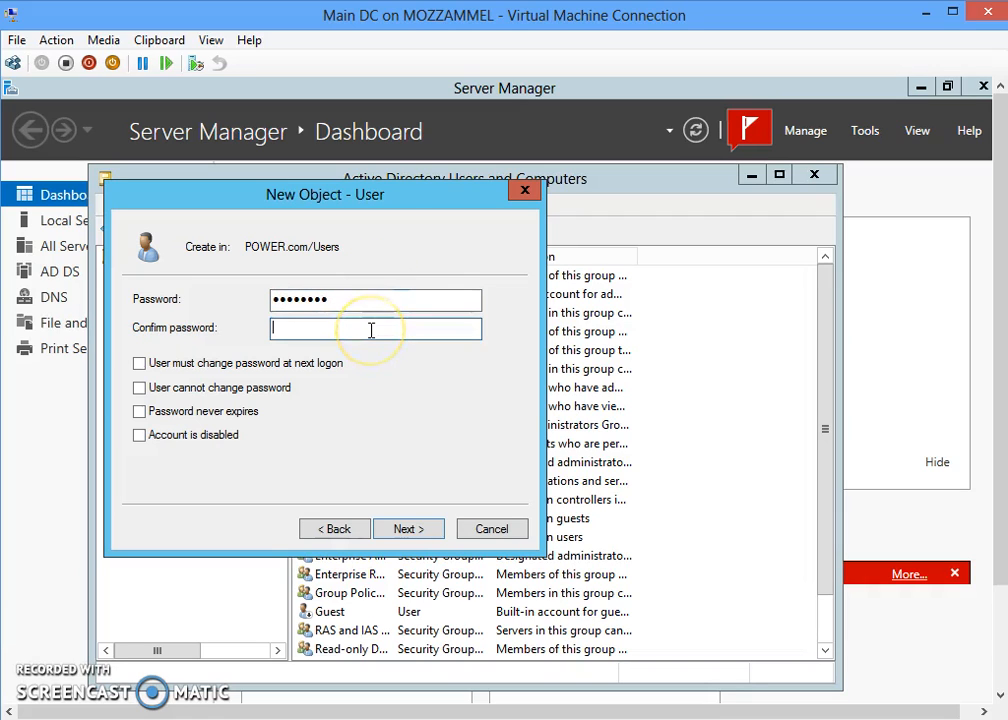
type("•••••••")
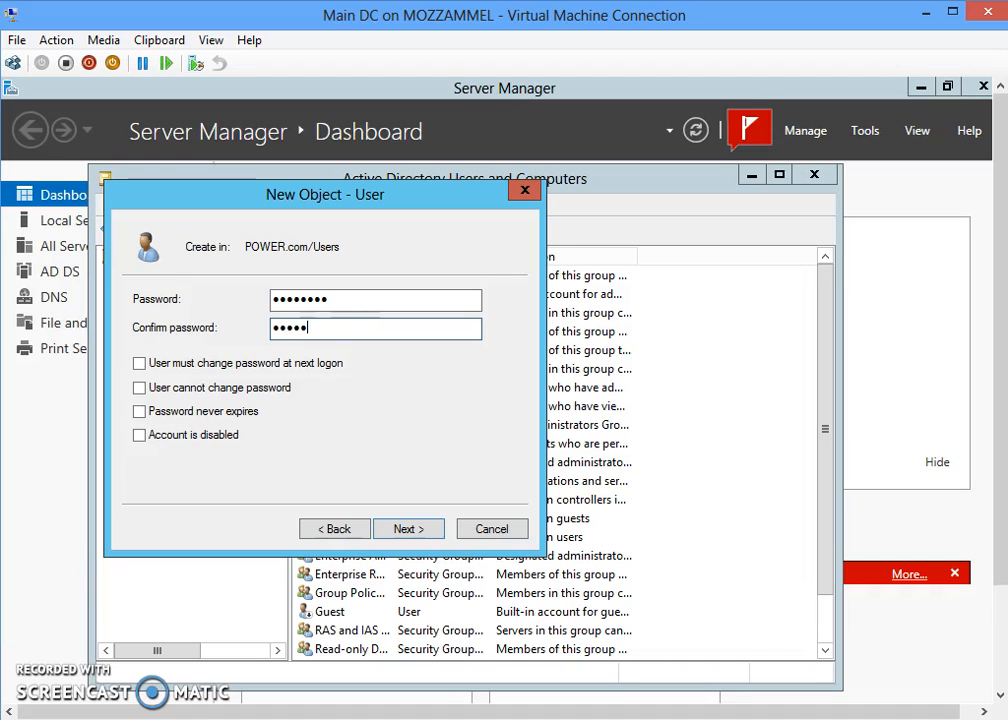
type("•")
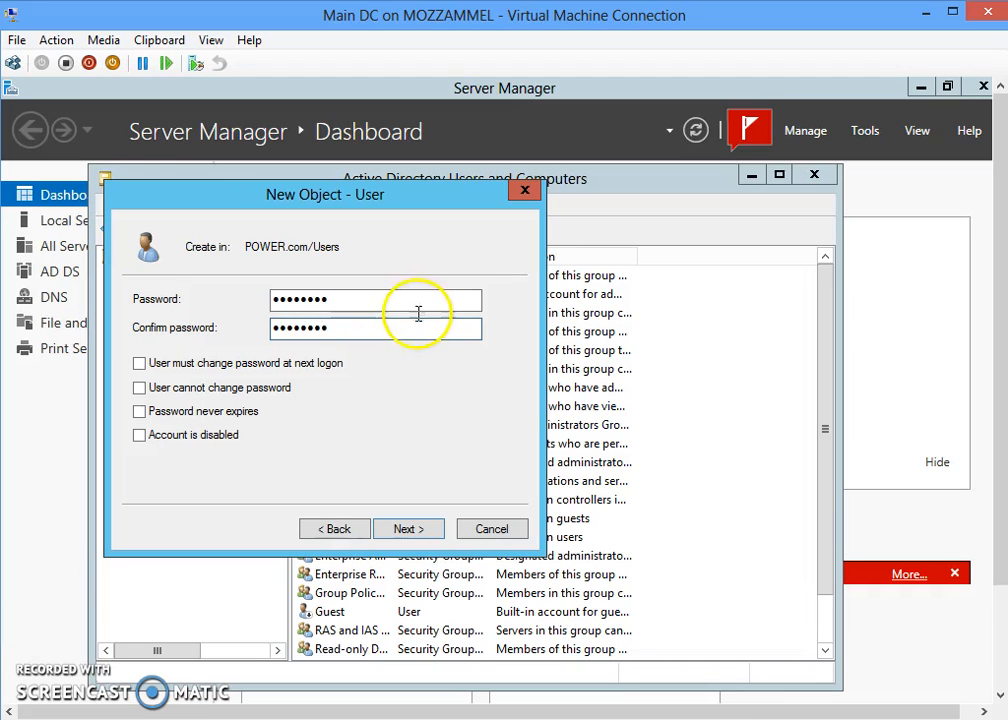
left_click(412, 538)
- Finish the user account and create a security group named Chittagong in POWER.com
left_click(418, 540)
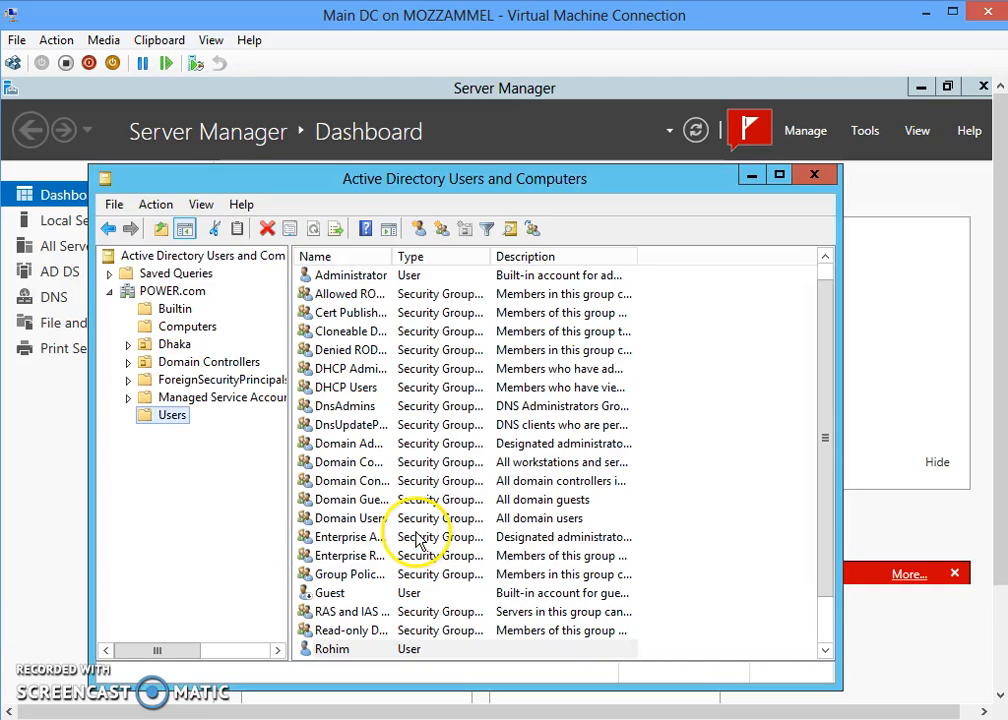
left_click(188, 294)
right_click(188, 293)
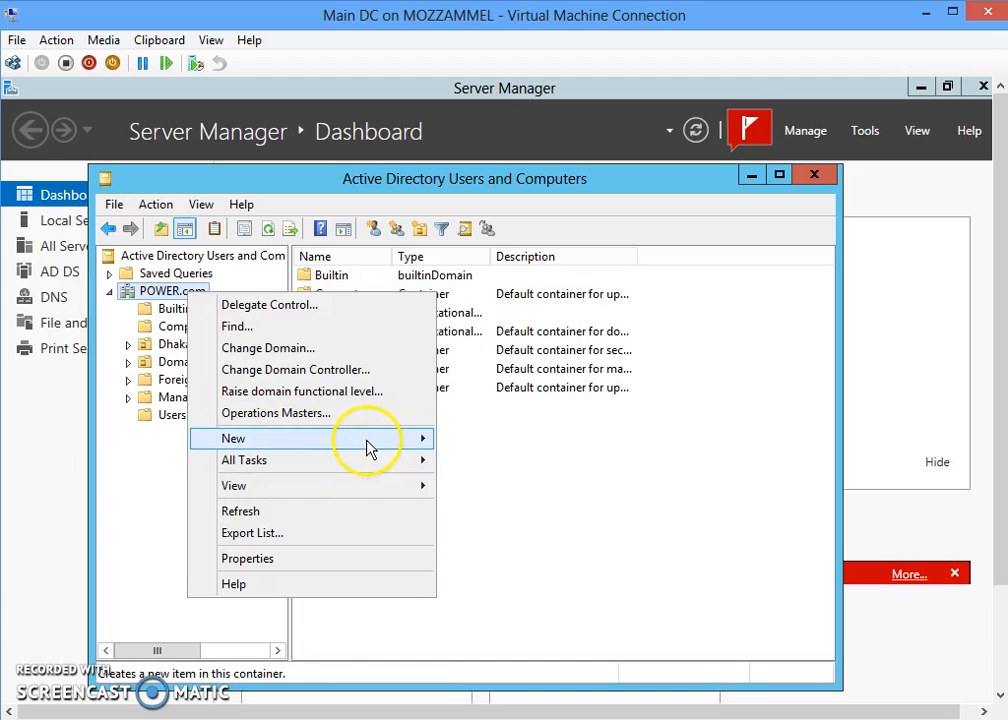
mouse_move(396, 441)
left_click(512, 482)
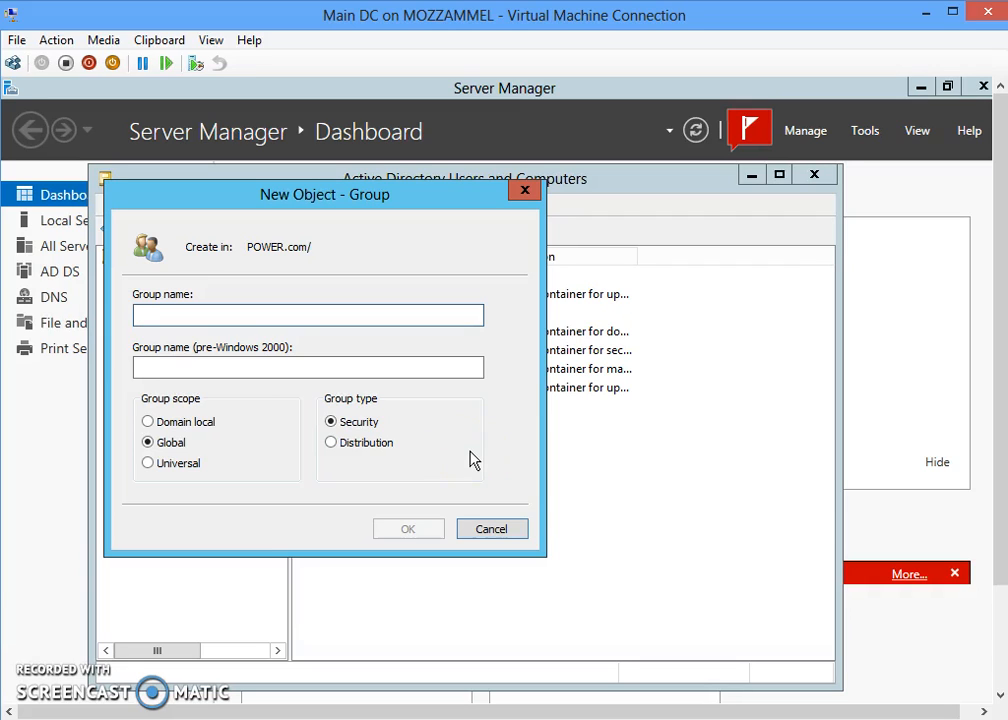
type("Chit")
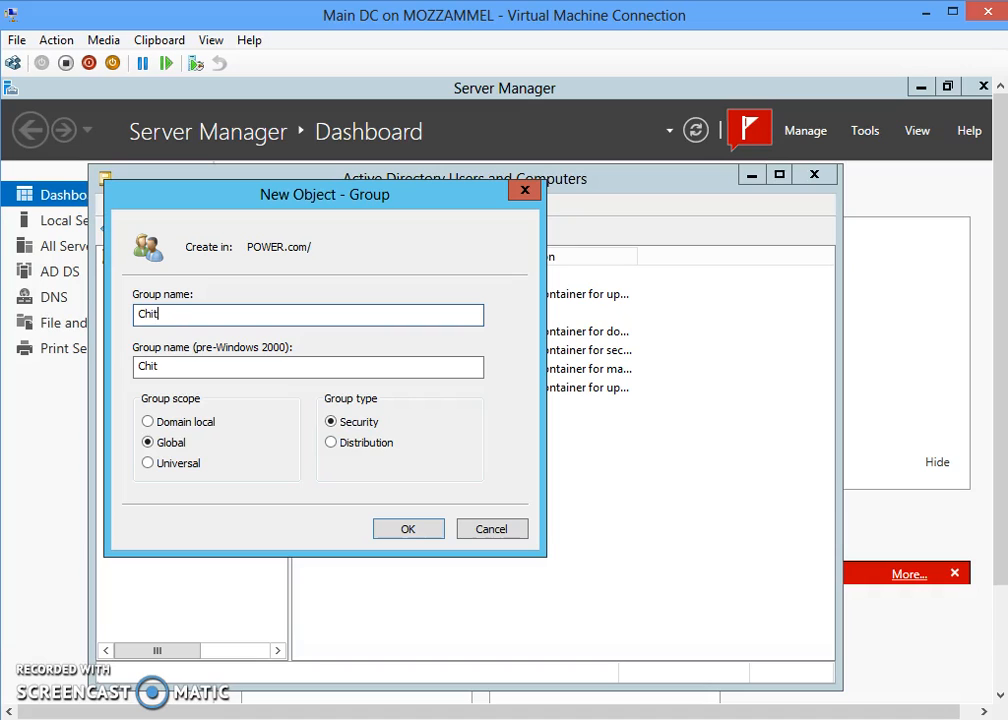
type("tagong")
left_click(410, 532)
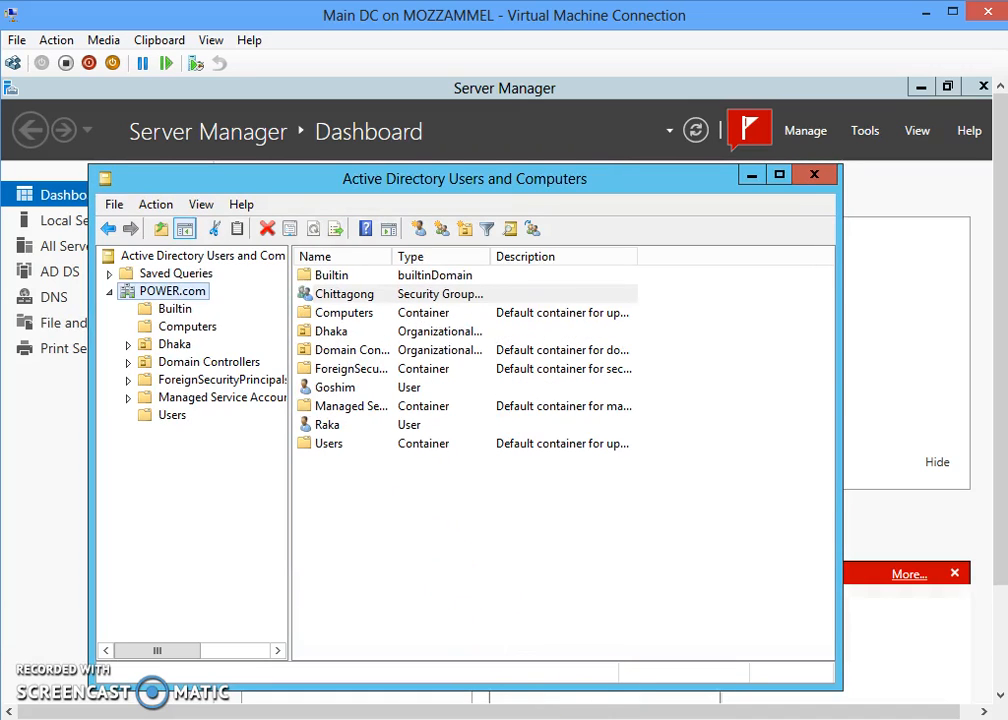
- Create a second global security group named Rajshahi in POWER.com
right_click(157, 300)
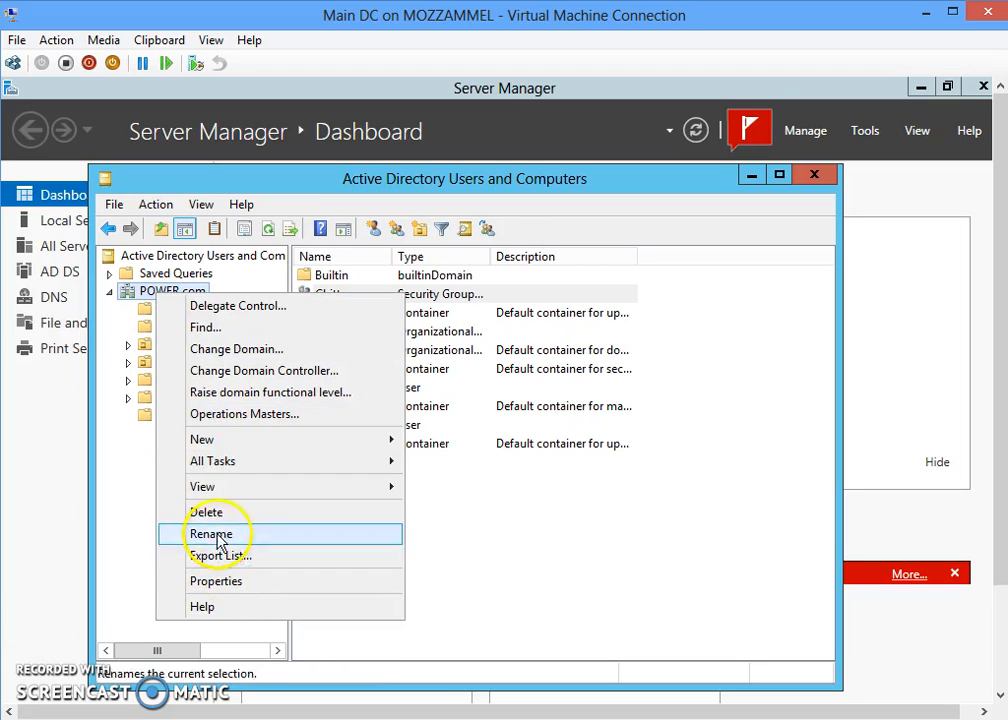
mouse_move(245, 450)
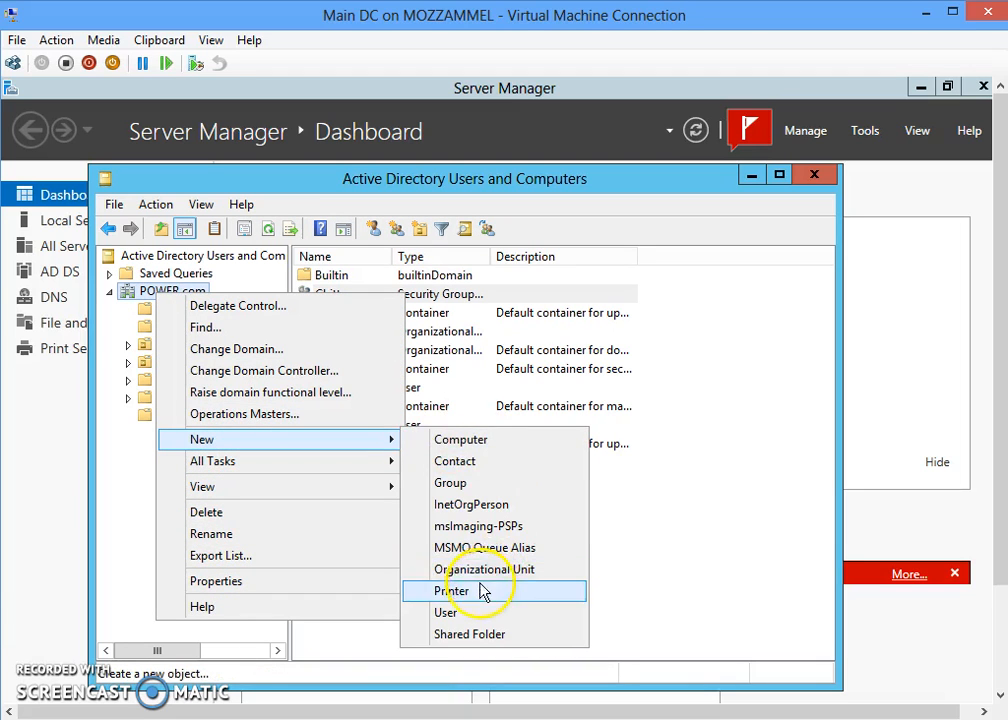
left_click(461, 490)
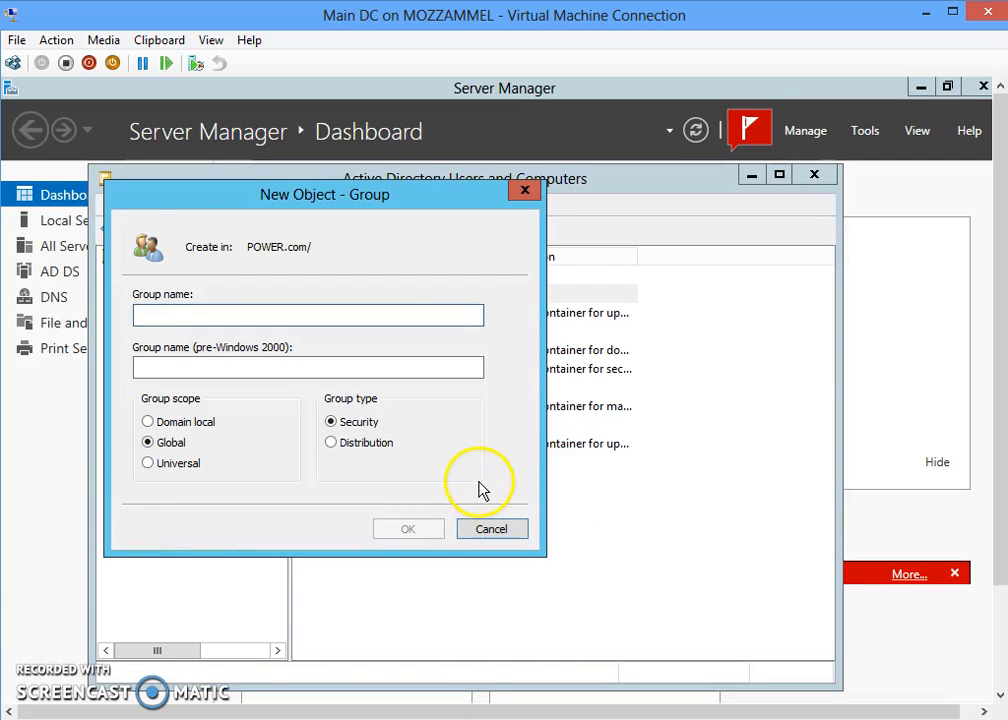
type("Rajshahi")
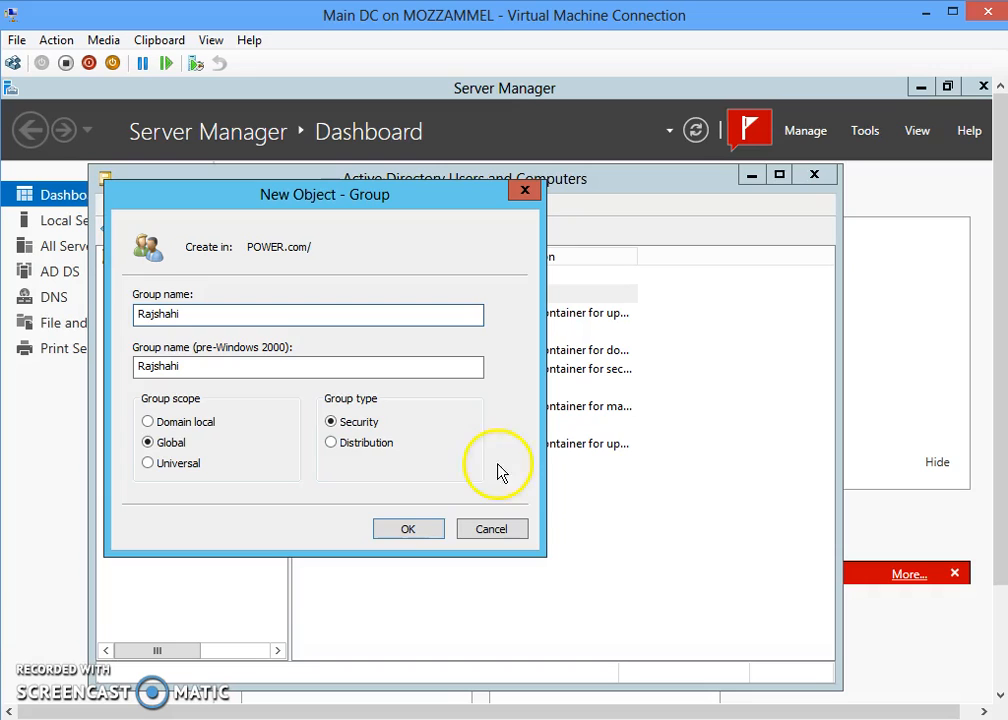
left_click(408, 529)
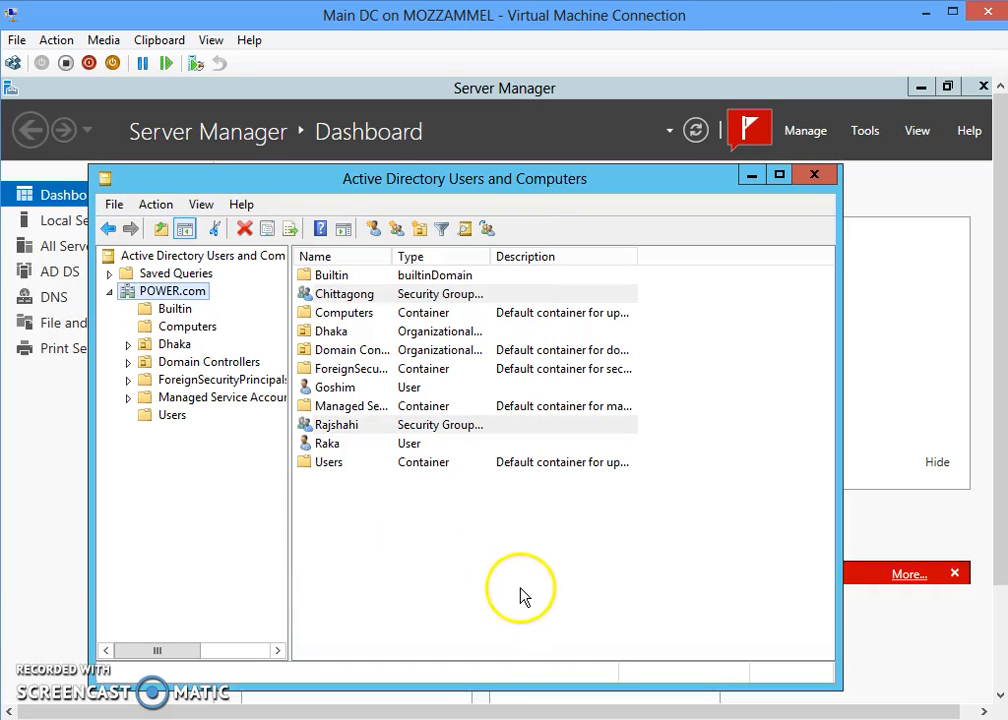
- Create an organizational unit named Bangladesh under POWER.com
right_click(172, 297)
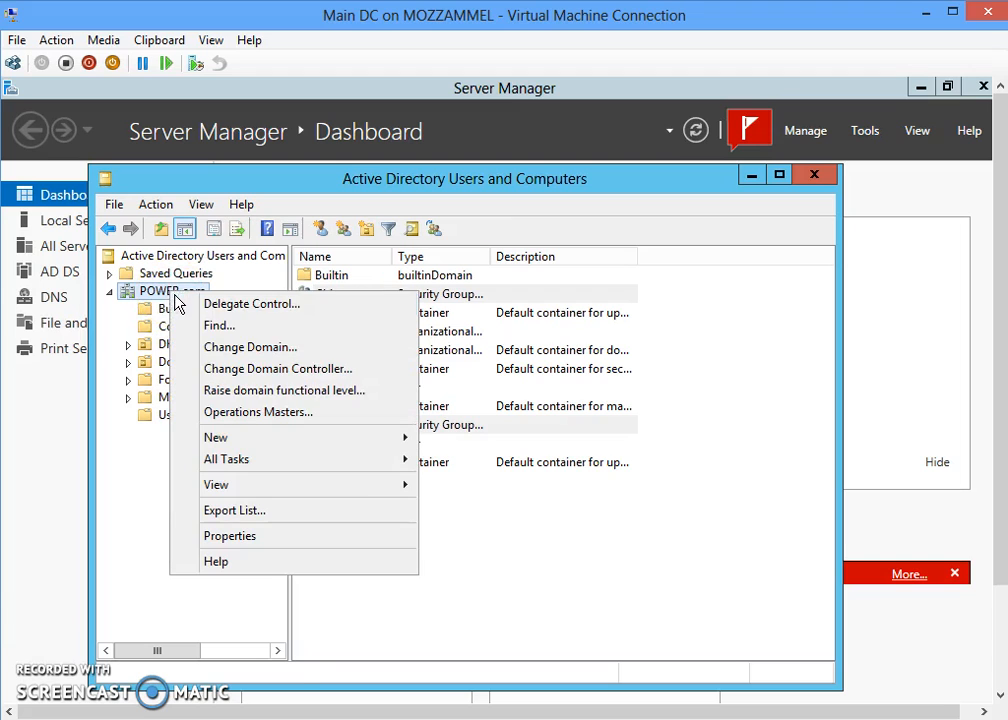
mouse_move(265, 441)
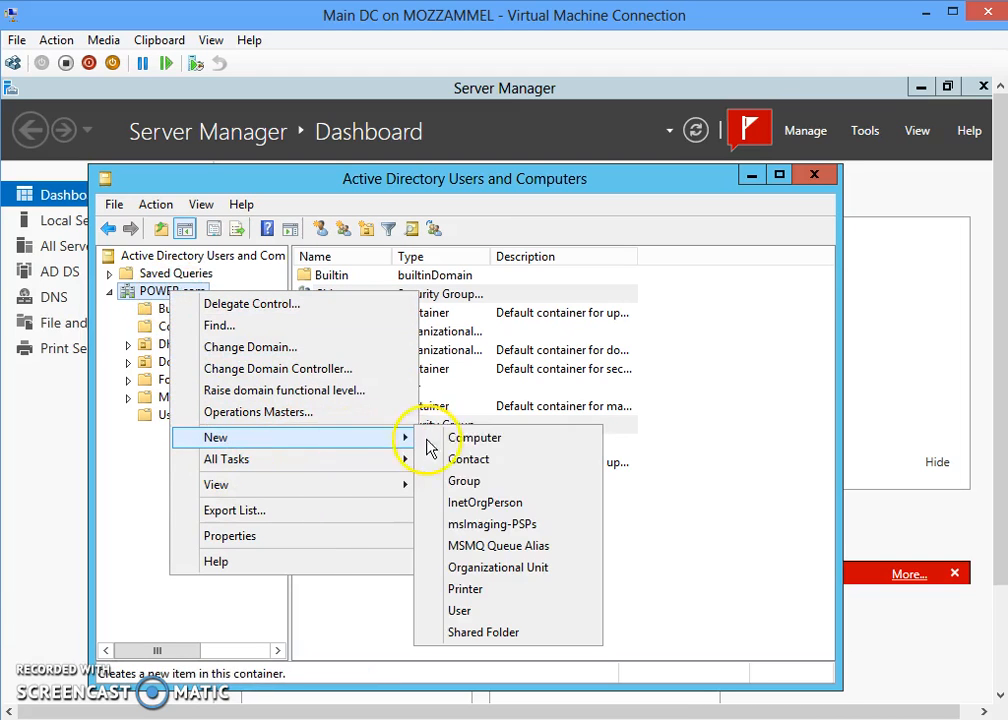
left_click(487, 568)
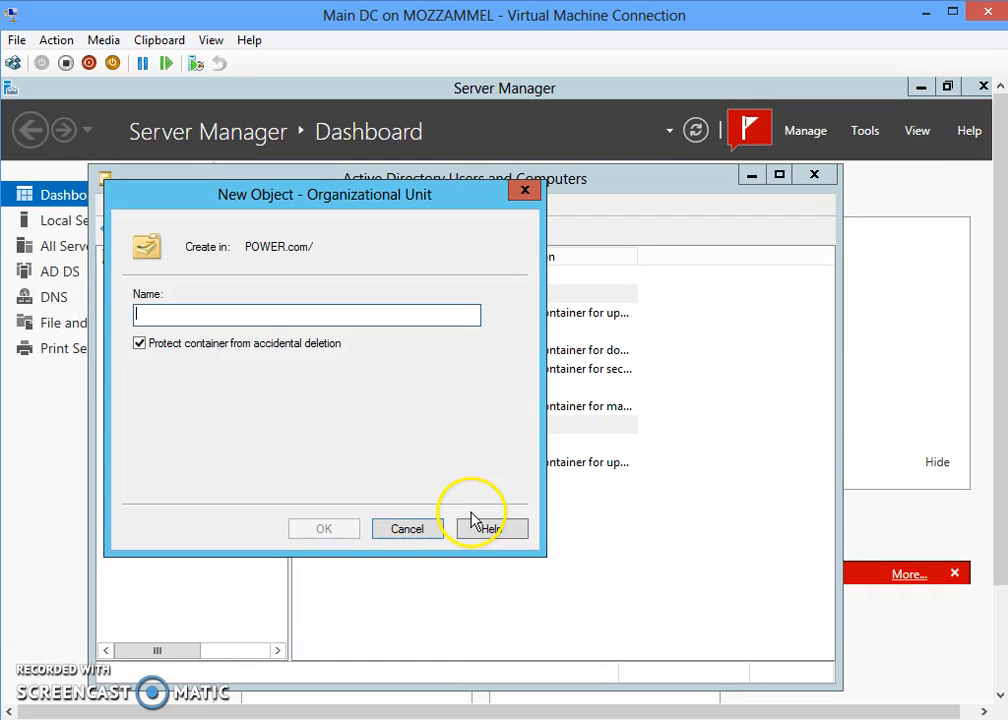
type("Bangladesh")
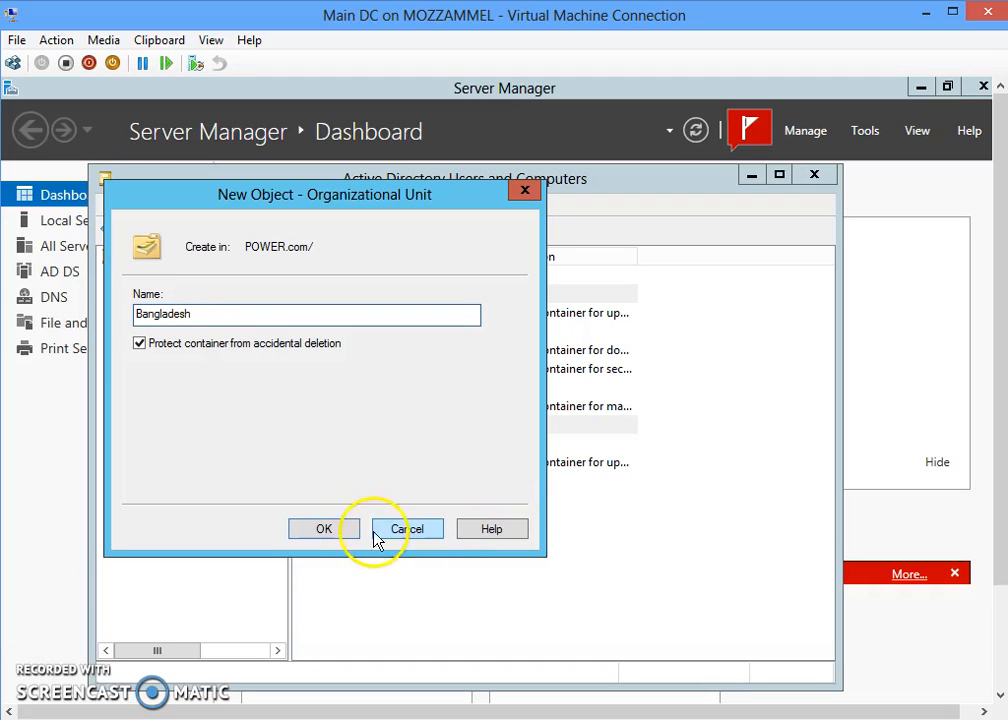
left_click(328, 536)
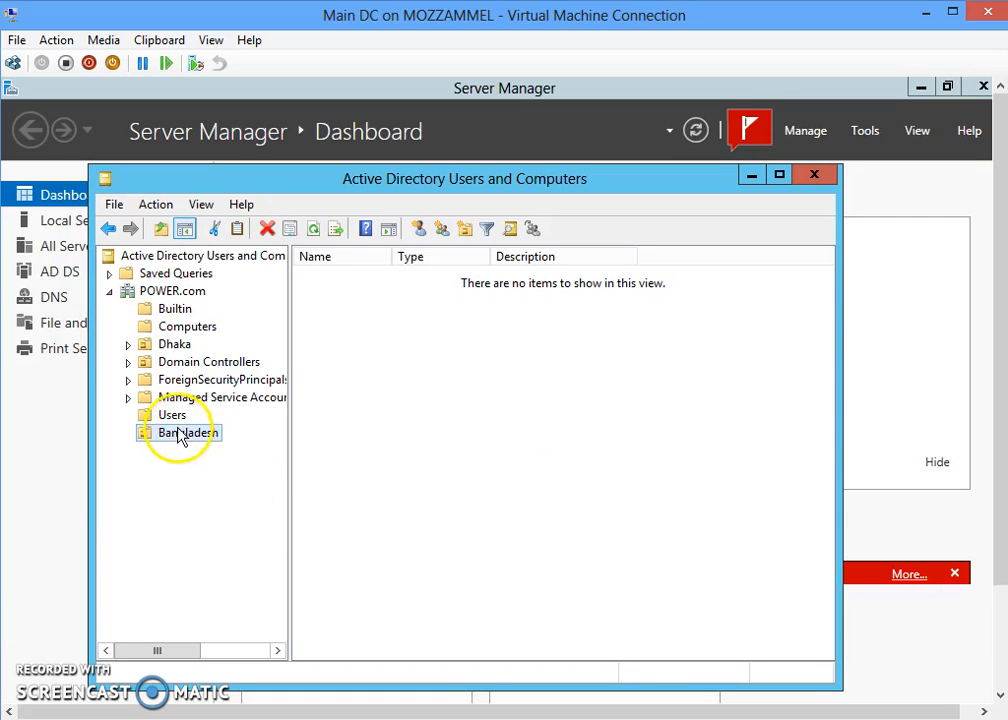
- Create a second organizational unit named INDIA under POWER.com
right_click(166, 290)
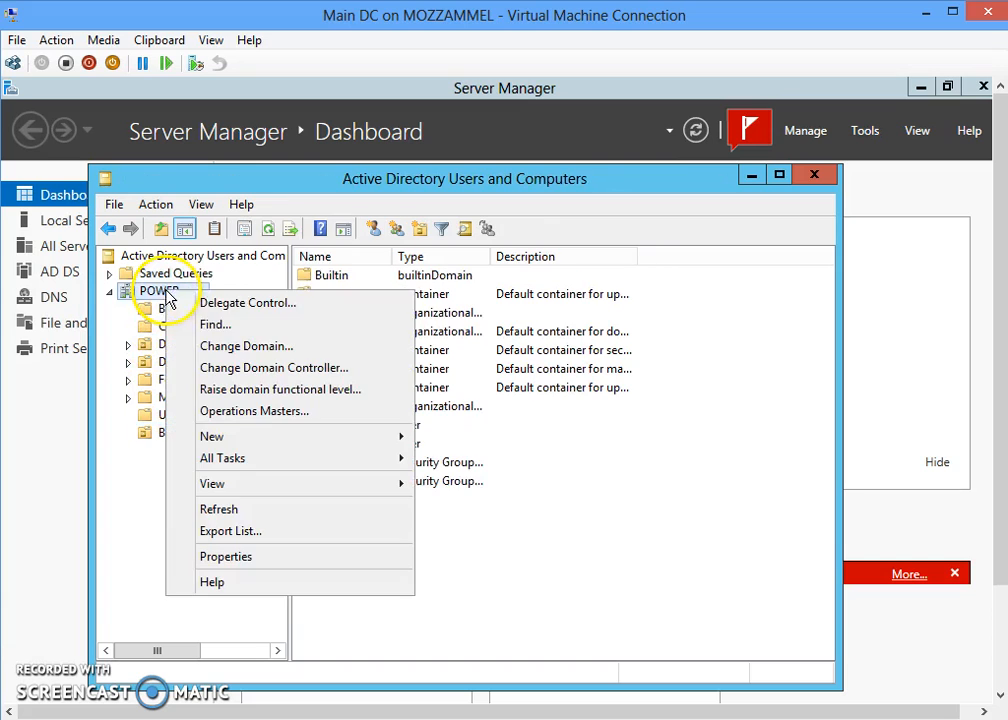
mouse_move(400, 437)
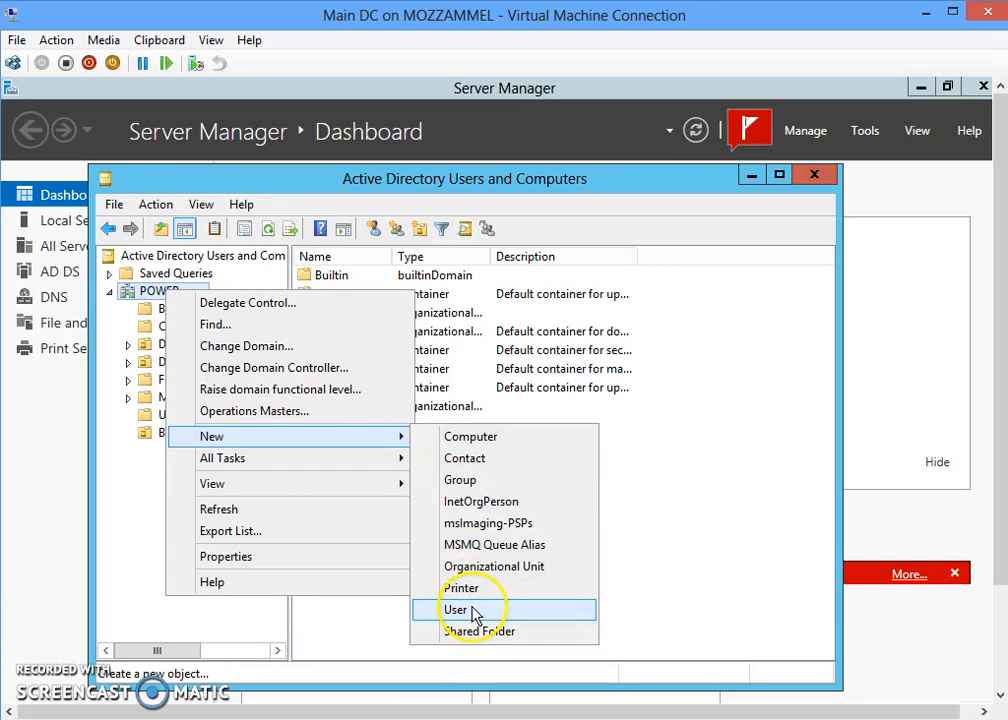
left_click(476, 567)
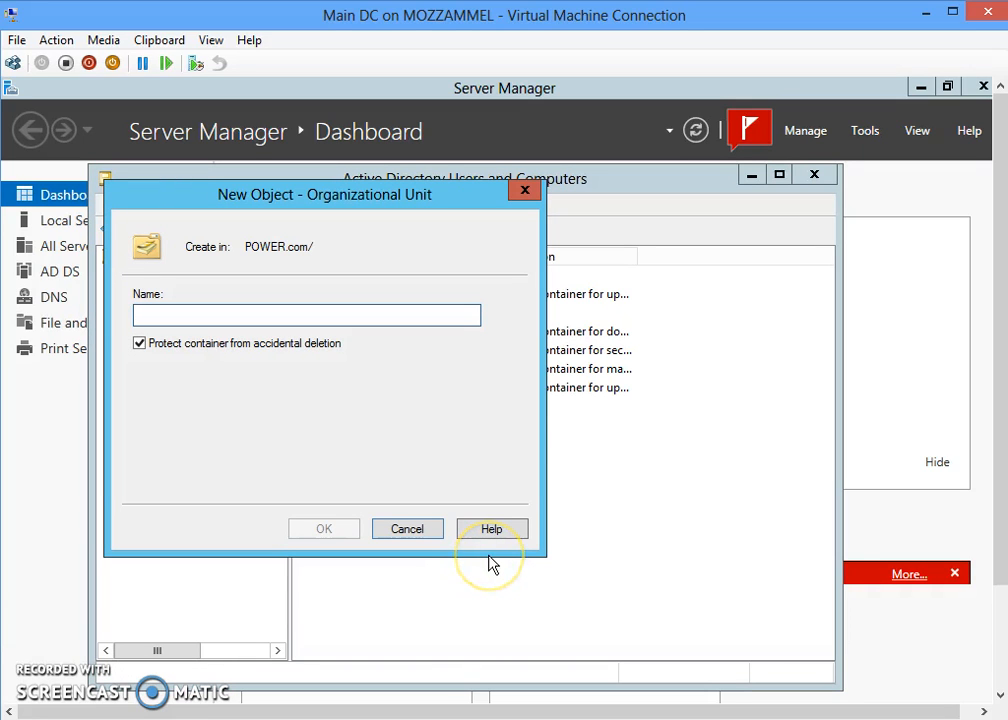
type("INDIA")
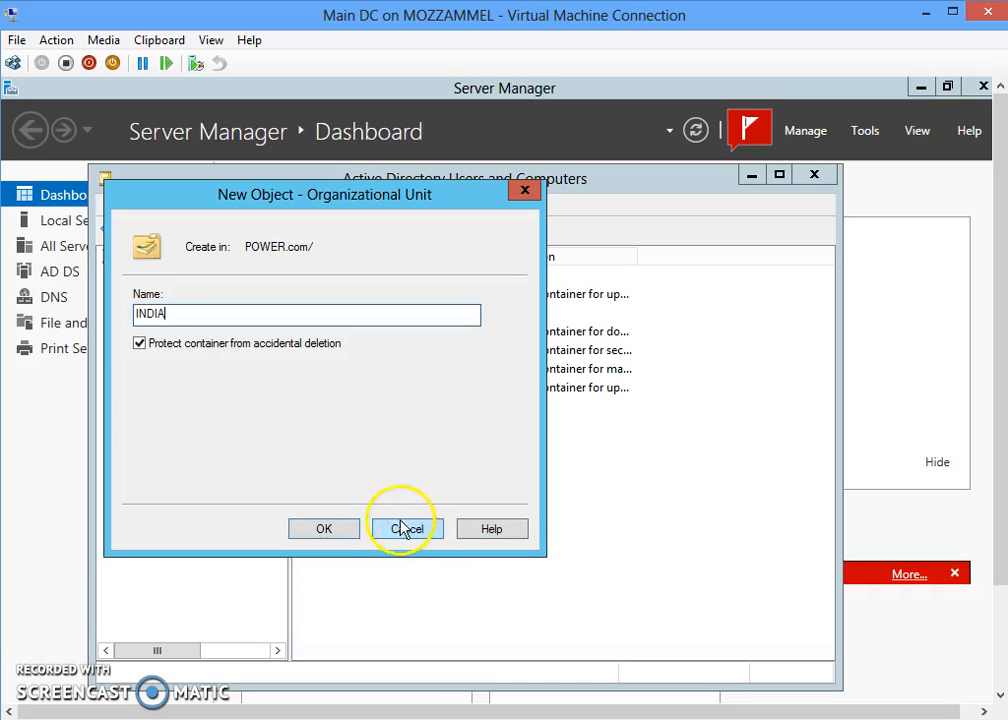
left_click(347, 534)
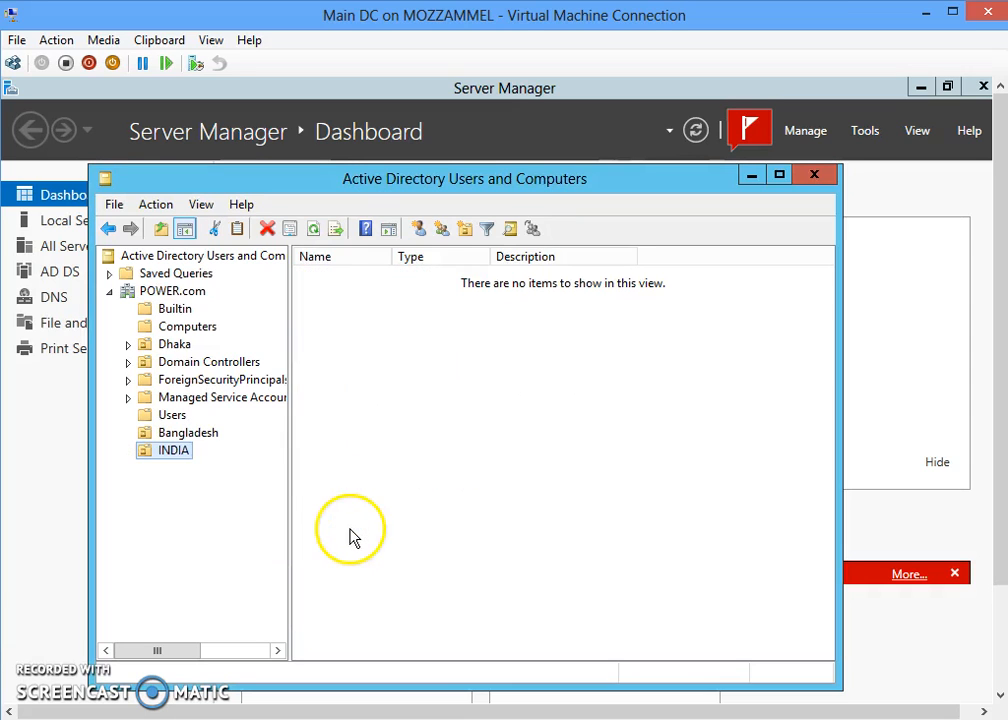
left_click(187, 434)
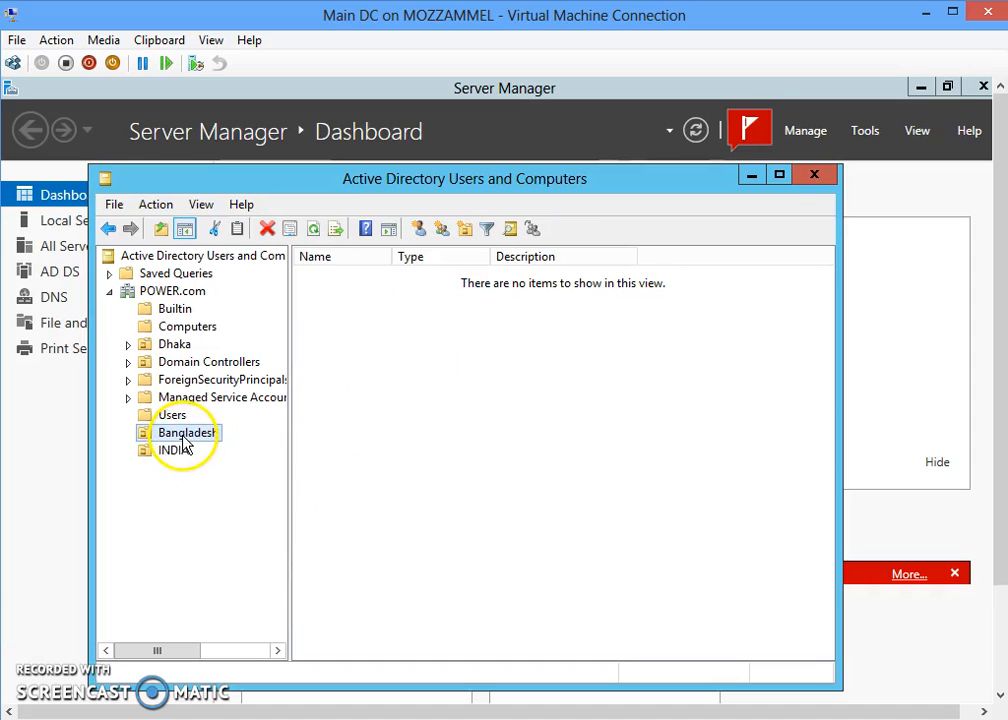
left_click(187, 432)
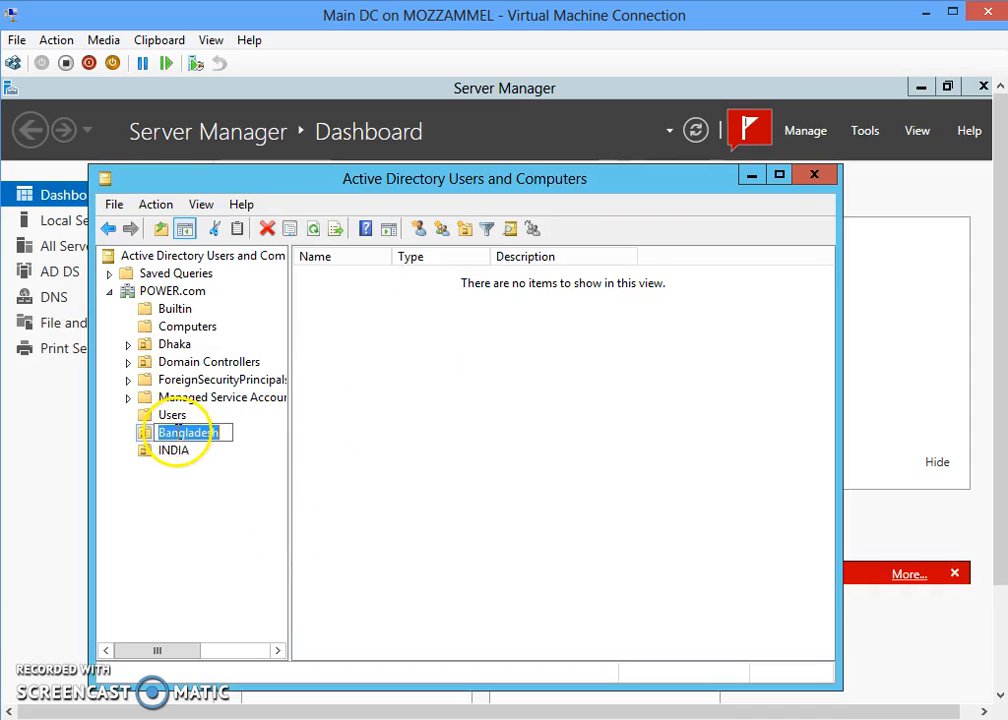
left_click(178, 453)
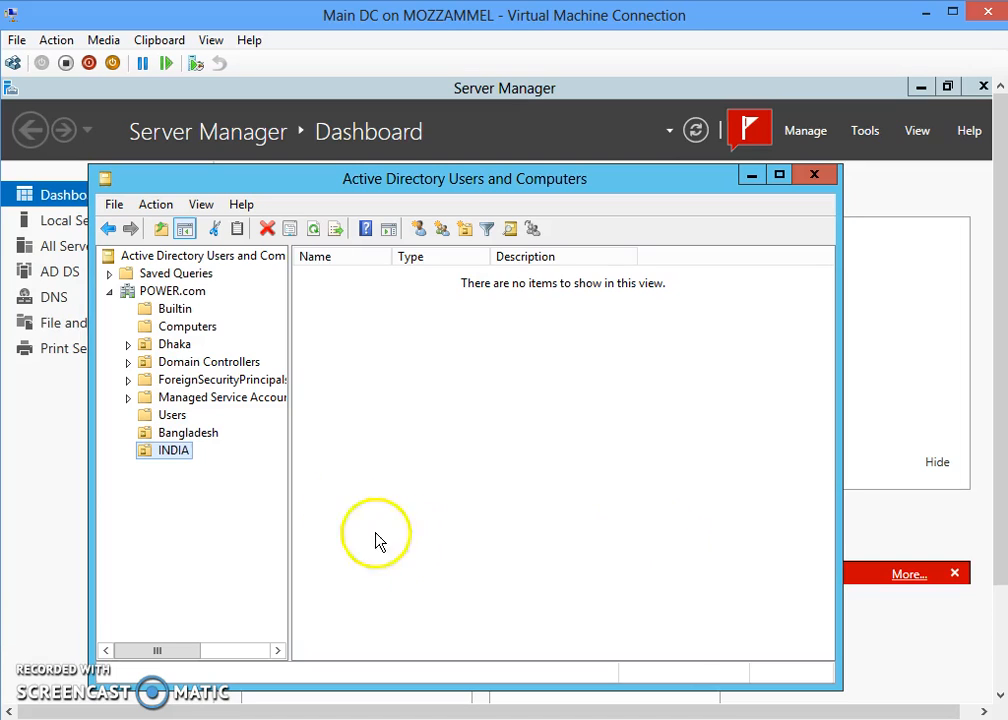
- Switch from the Bangladesh OU to the Users container and right-click the newly created user
left_click(218, 445)
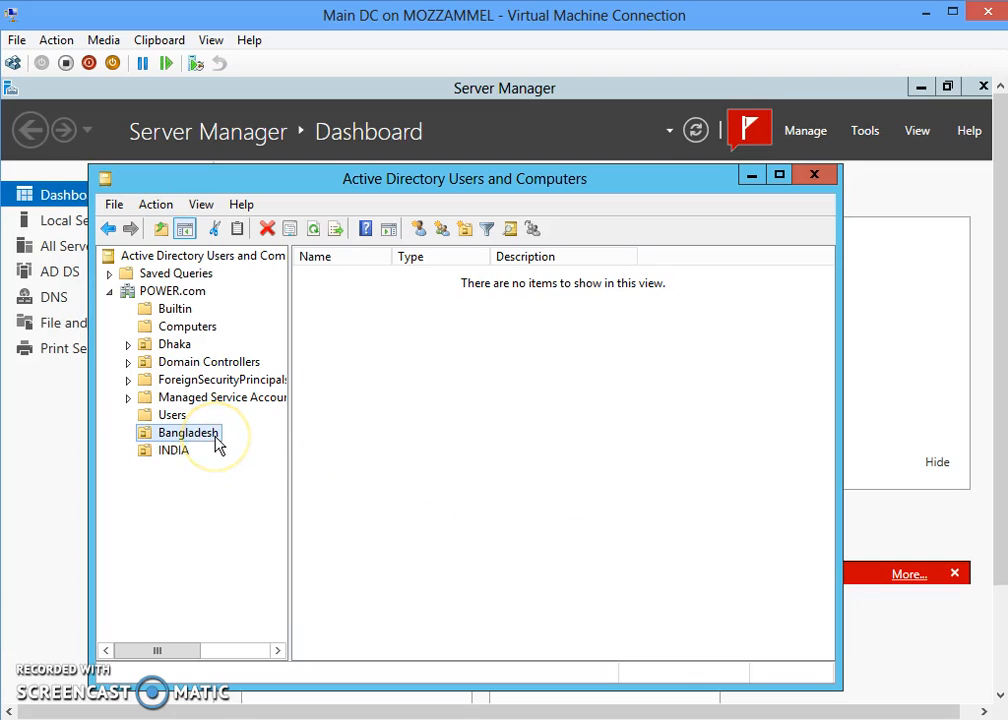
right_click(218, 445)
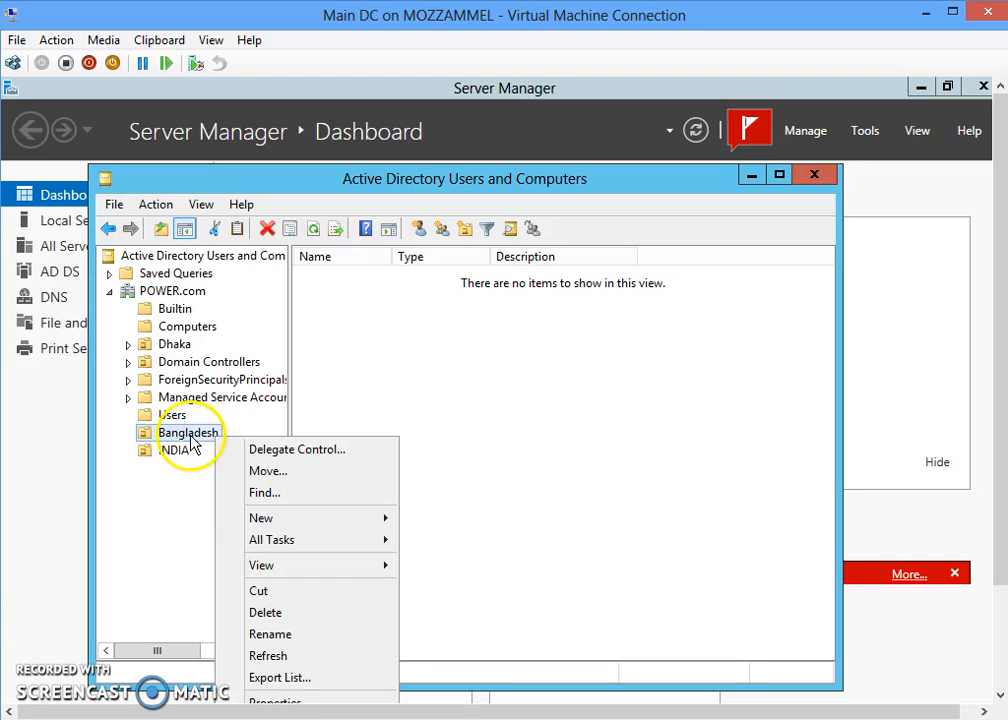
left_click(174, 415)
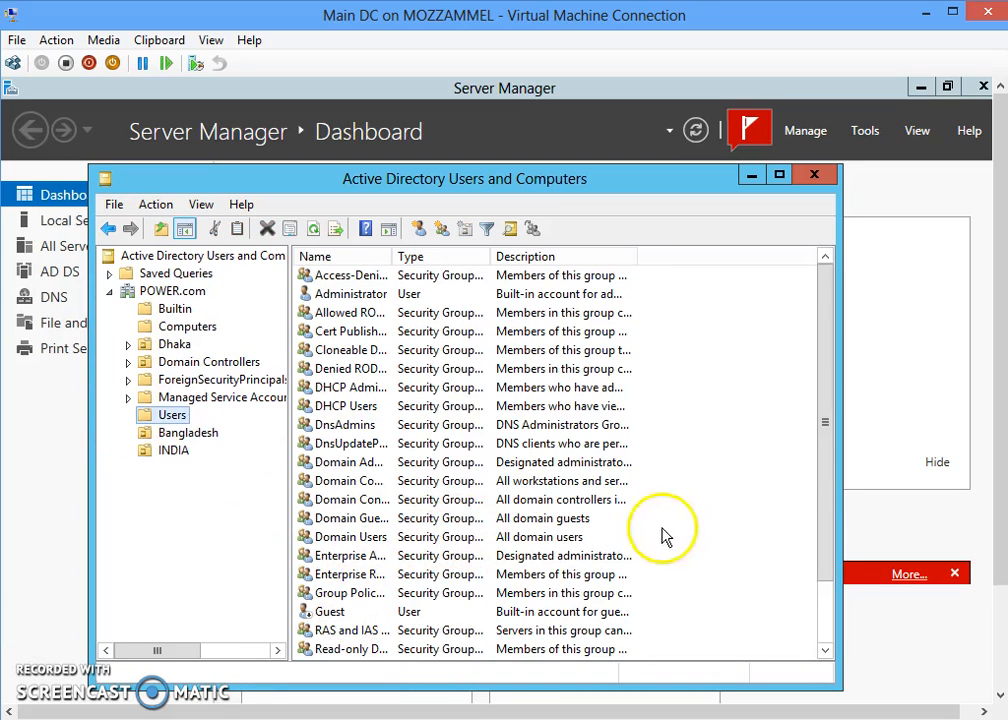
left_click_drag(820, 470, 826, 612)
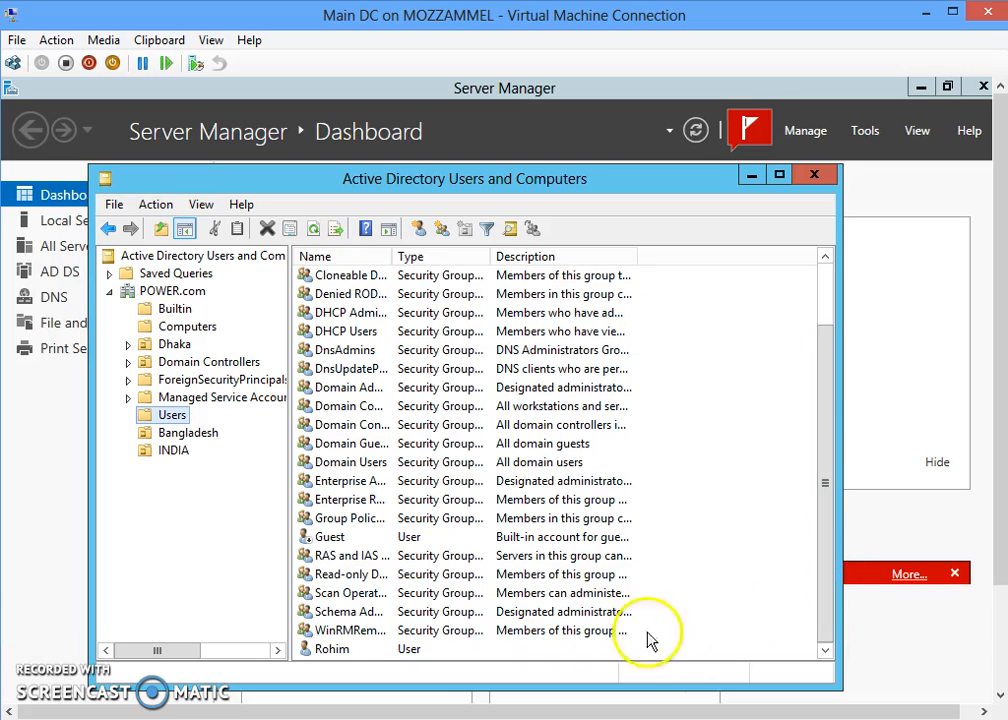
left_click(352, 650)
right_click(358, 652)
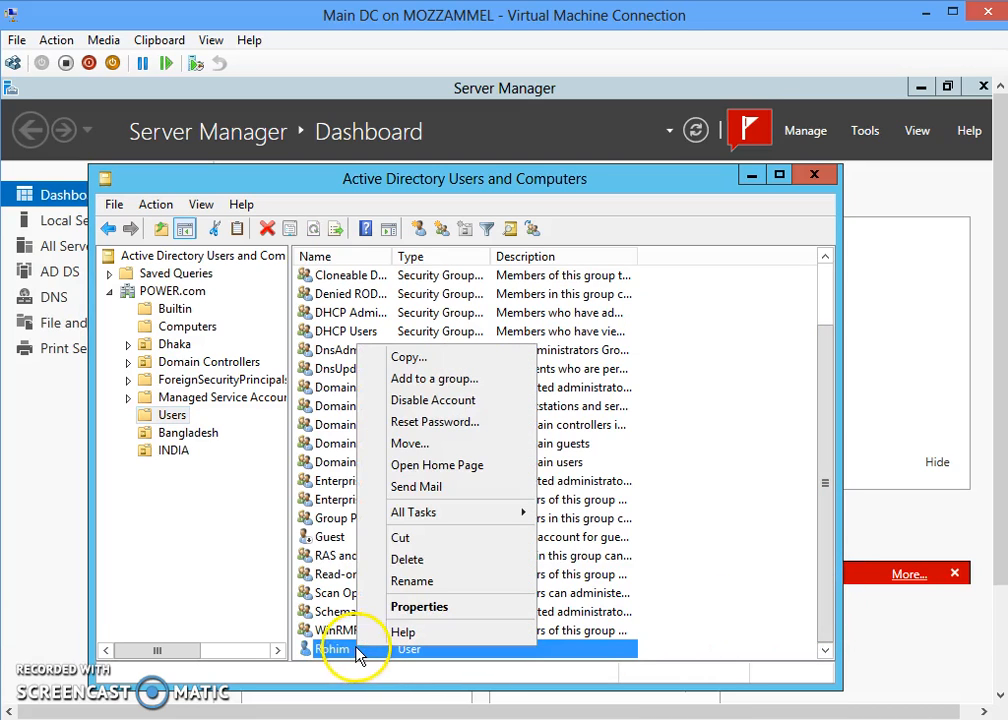
- Start adding the user to a group and list all domain groups in the advanced search
left_click(435, 379)
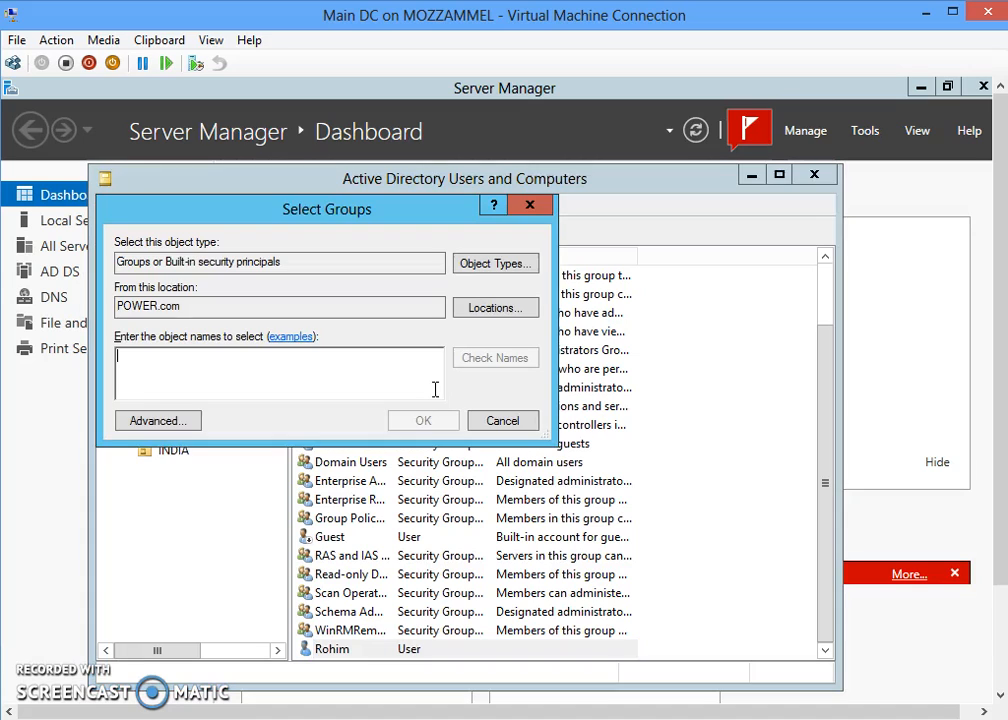
left_click(162, 421)
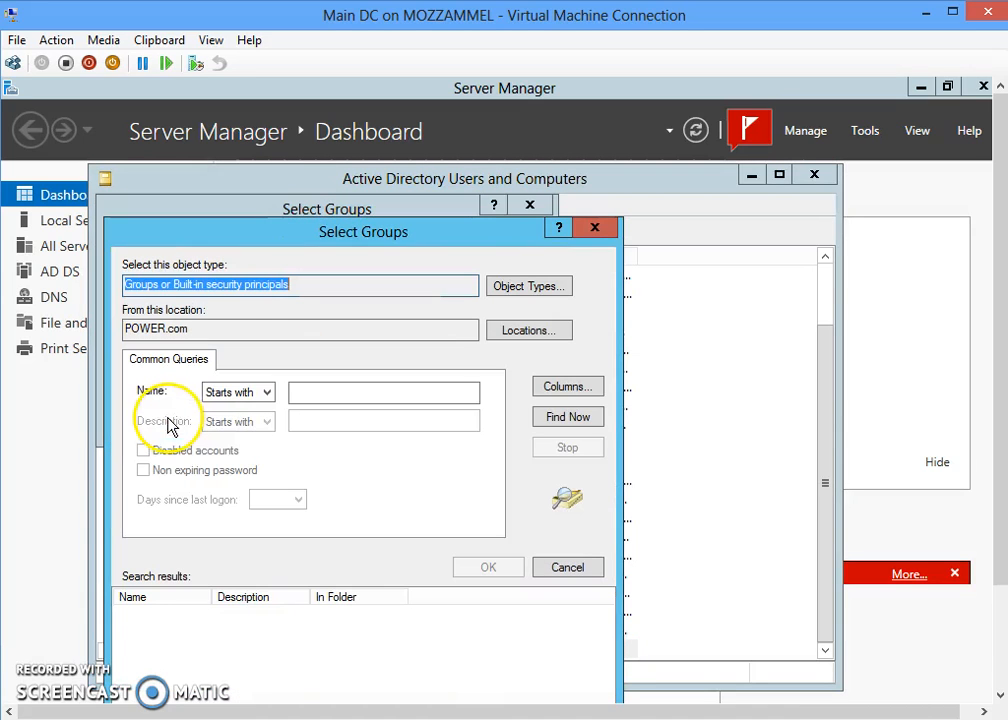
left_click(540, 420)
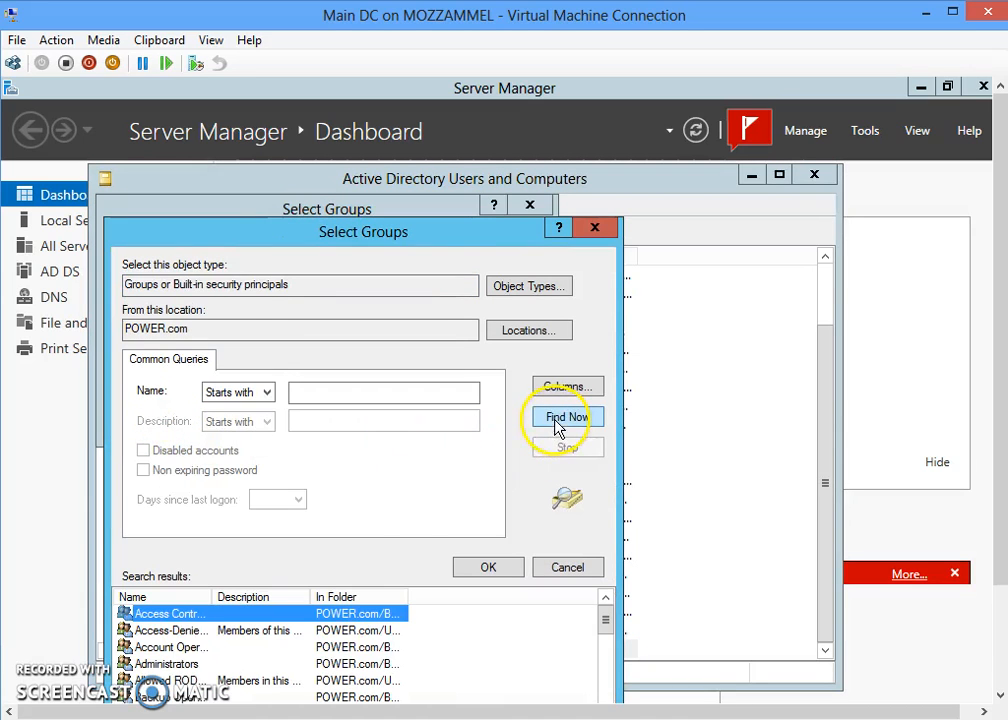
left_click_drag(461, 238, 526, 168)
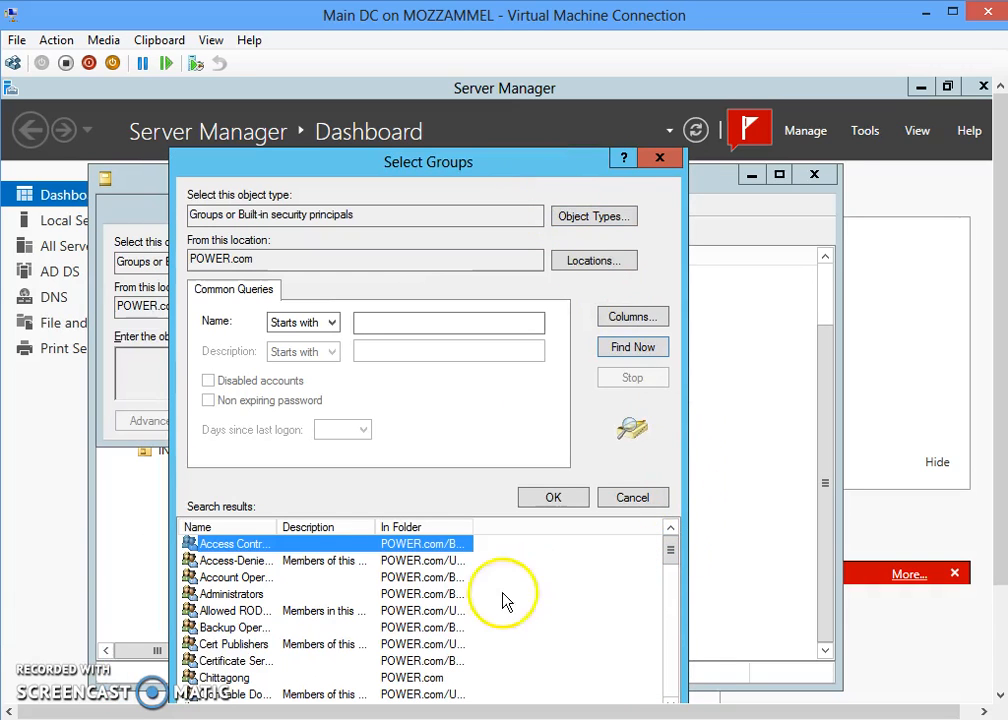
scroll(253, 615, "down", 2)
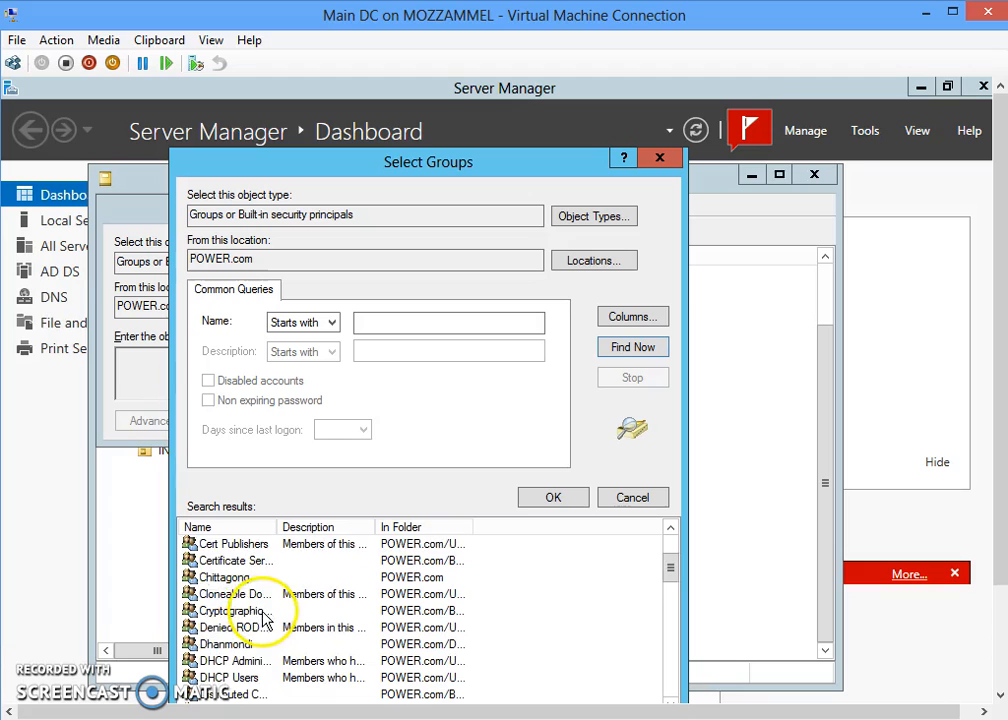
scroll(263, 616, "down", 1)
scroll(265, 620, "down", 1)
scroll(265, 620, "down", 4)
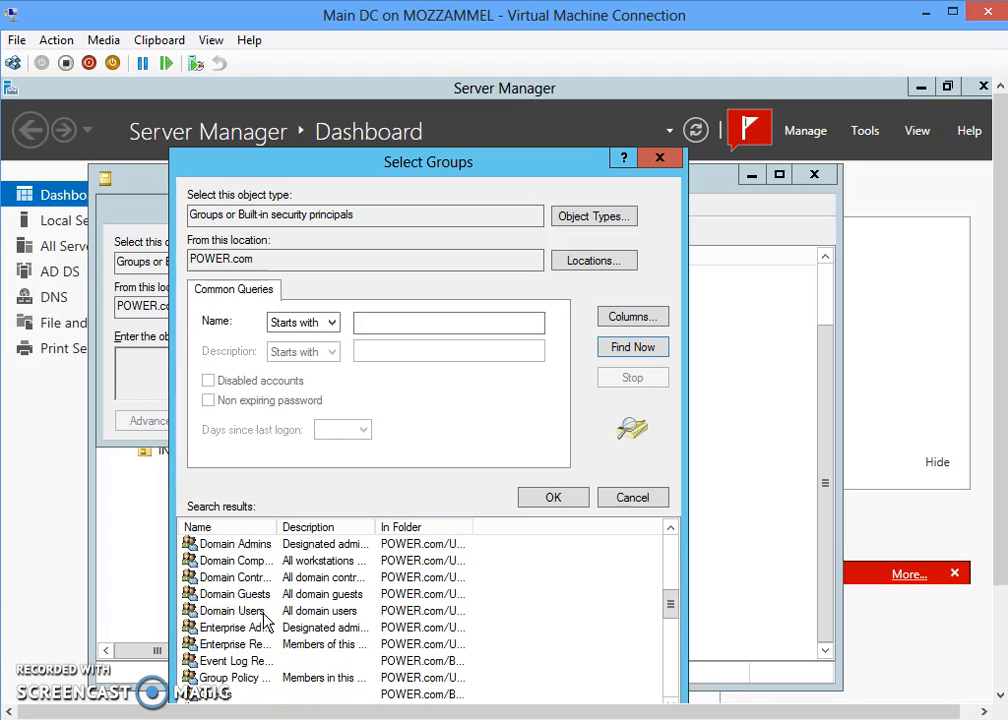
scroll(266, 625, "down", 2)
scroll(268, 627, "down", 3)
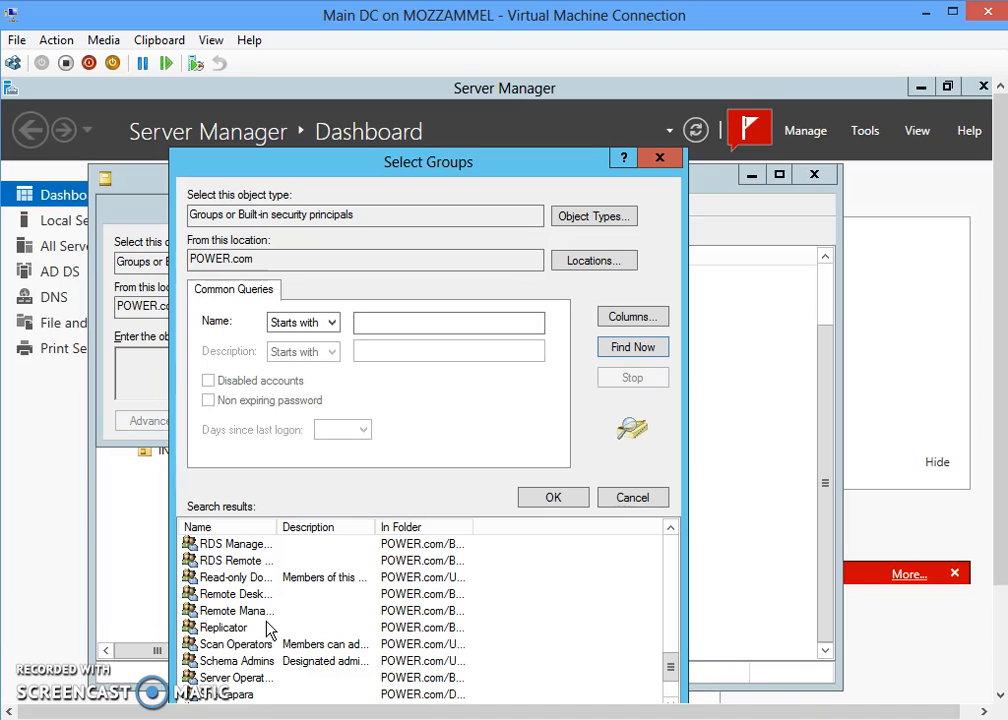
scroll(268, 630, "down", 2)
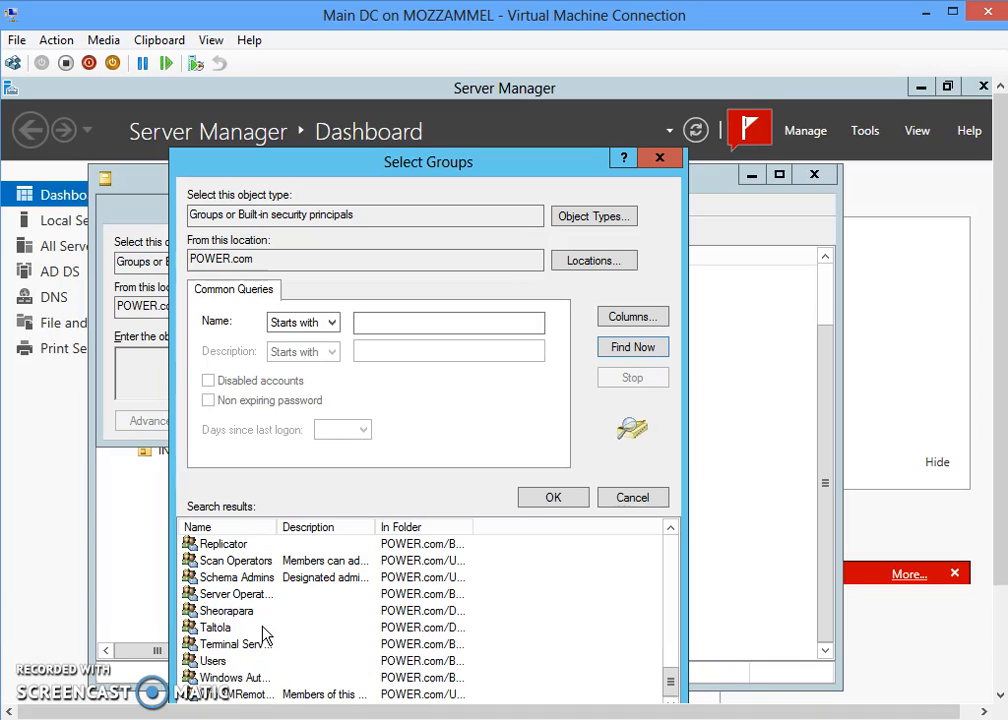
- Pick the Chittagong group from the results and confirm the membership
left_click(239, 630)
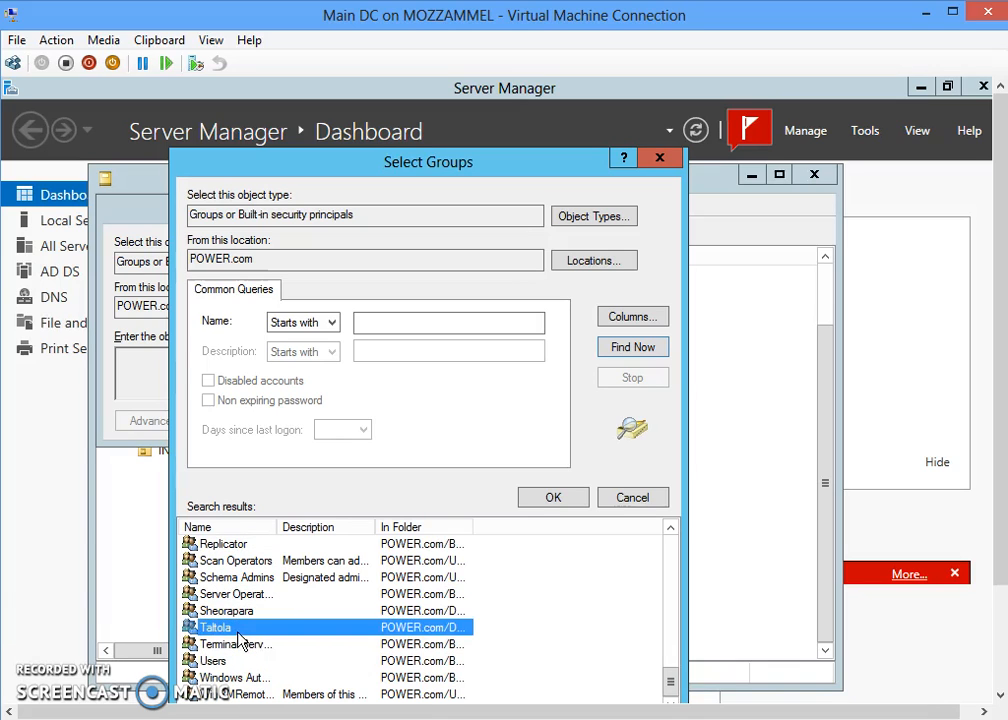
key("c")
key("c")
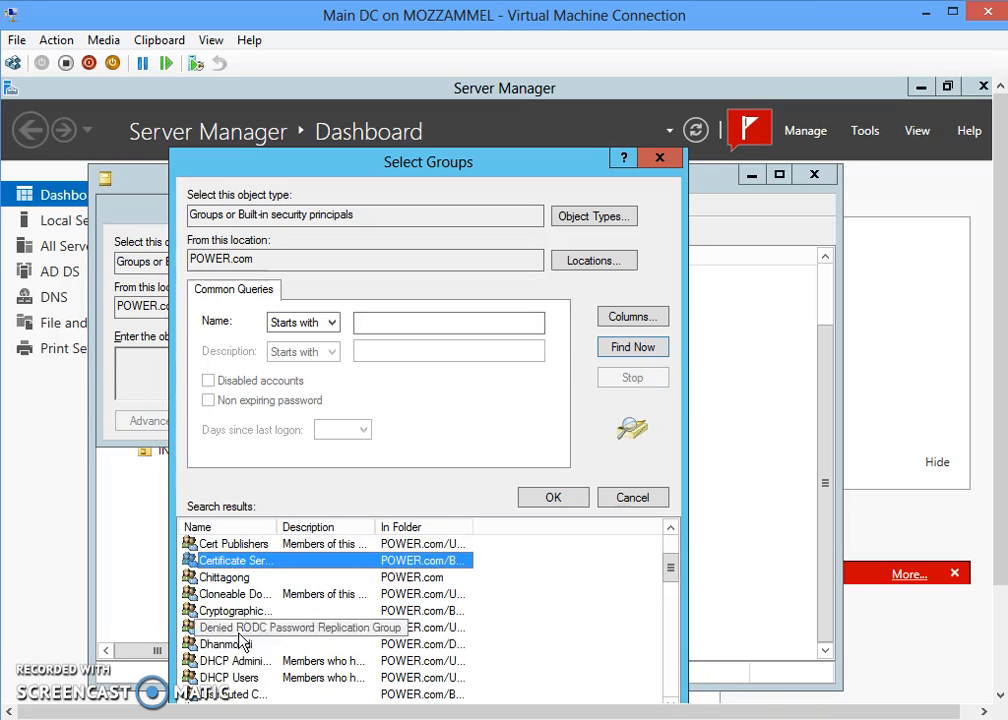
double_click(228, 581)
left_click(437, 425)
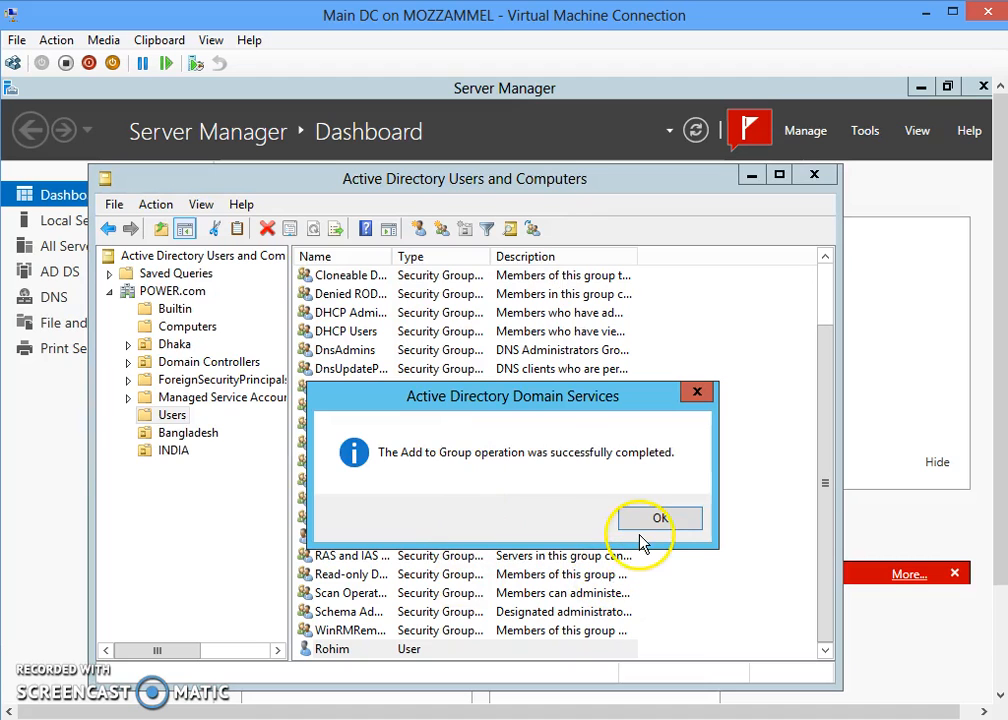
left_click(652, 521)
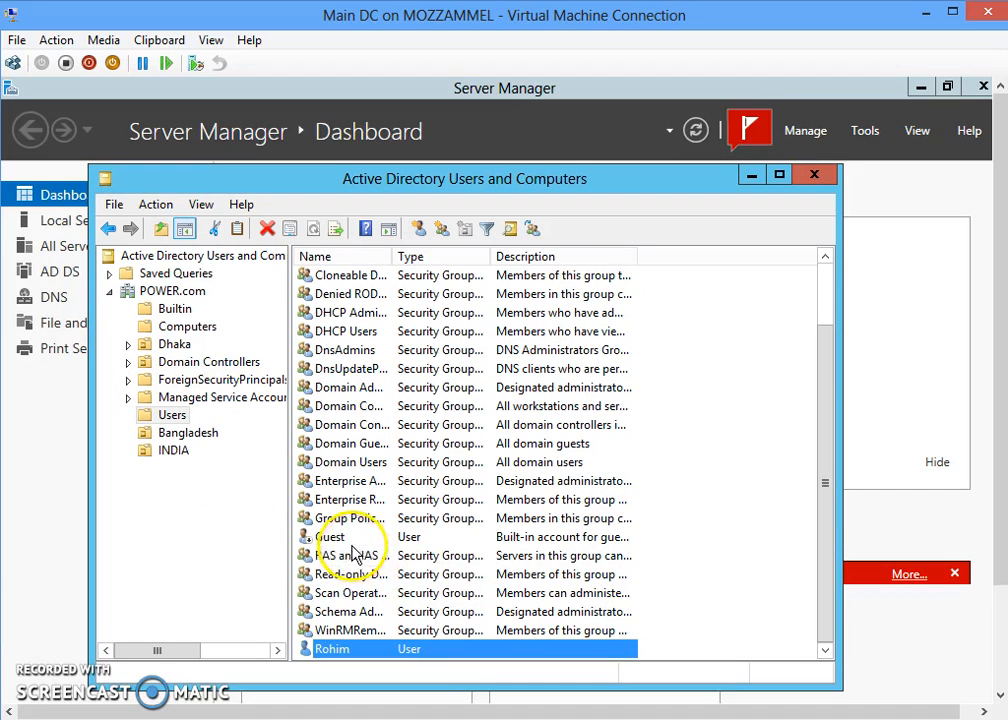
scroll(349, 400, "up", 2)
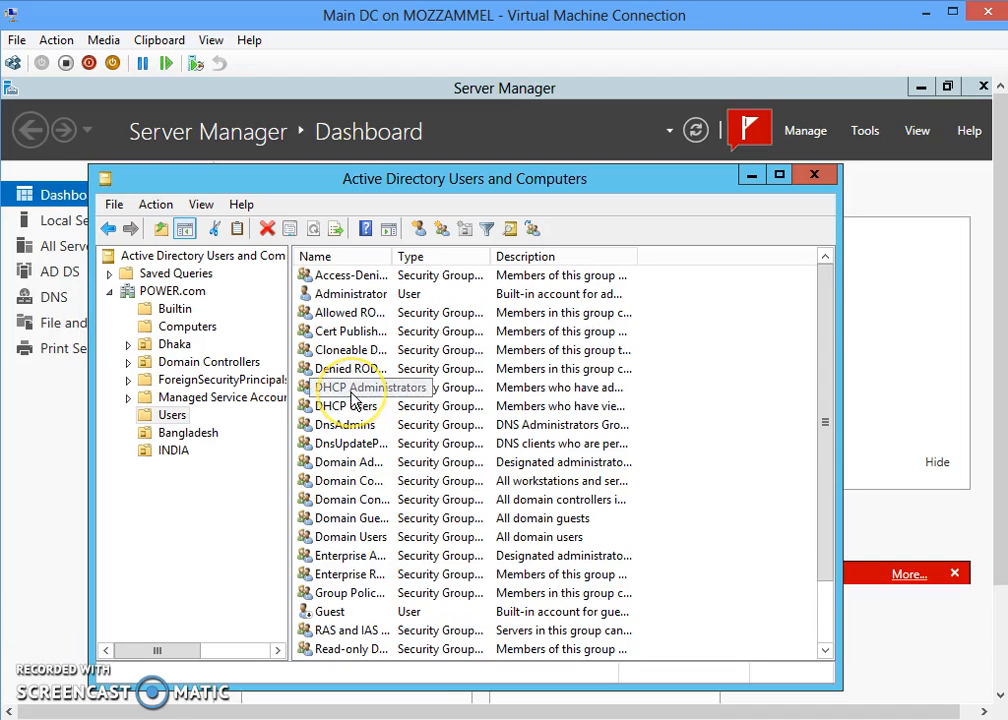
- Add the user Raka in POWER.com to the Rajshahi group, finding it among all domain groups
left_click(178, 294)
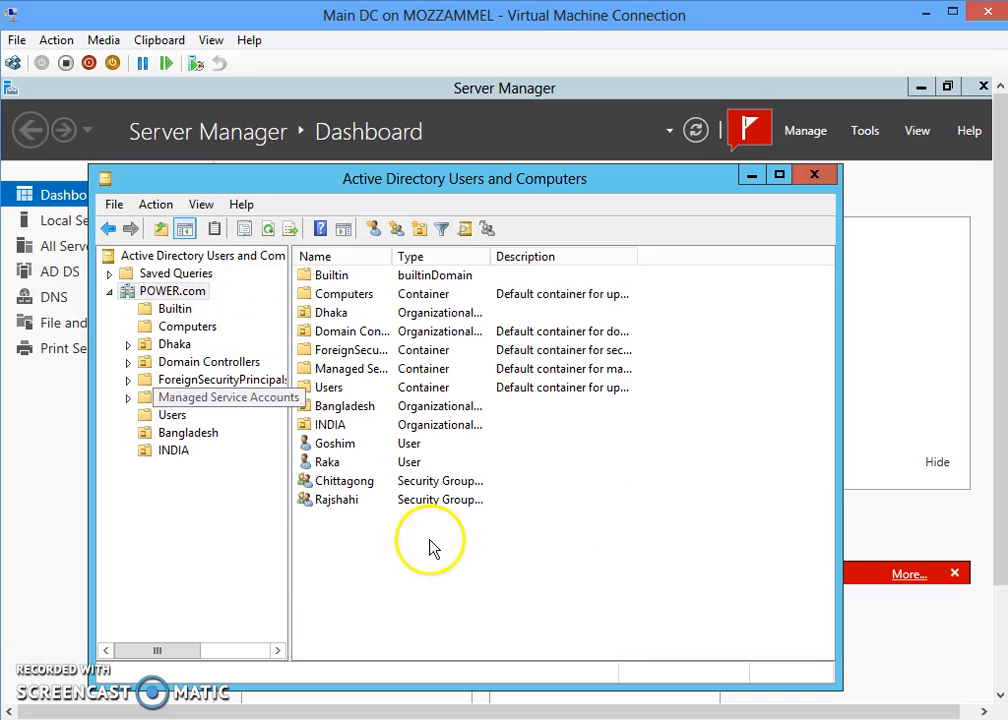
left_click(327, 463)
right_click(331, 466)
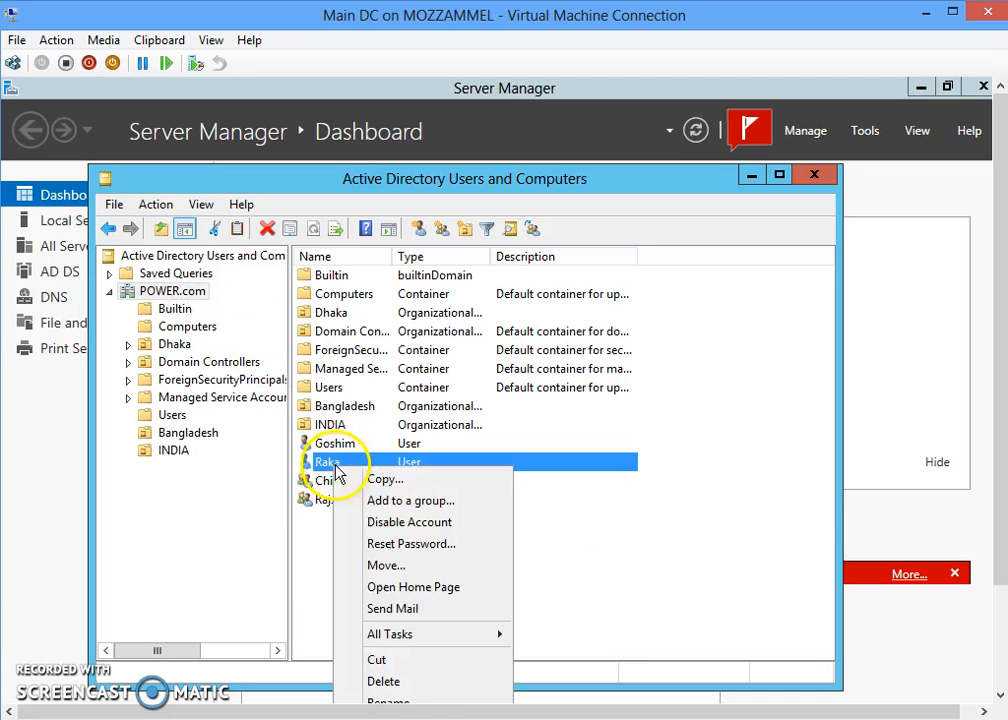
left_click(398, 507)
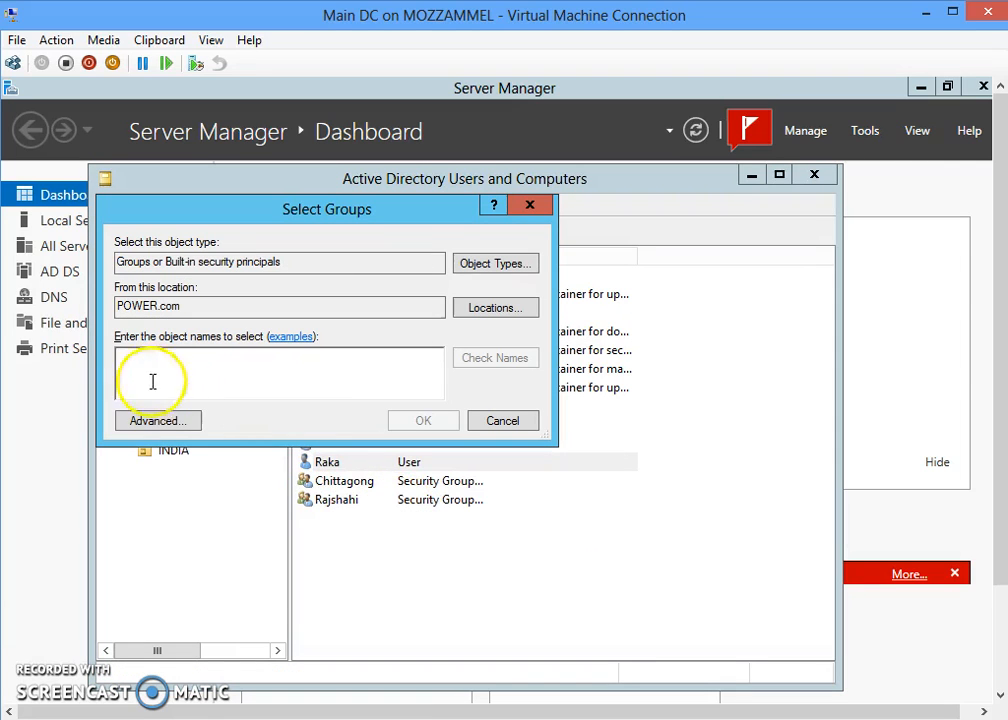
left_click(144, 421)
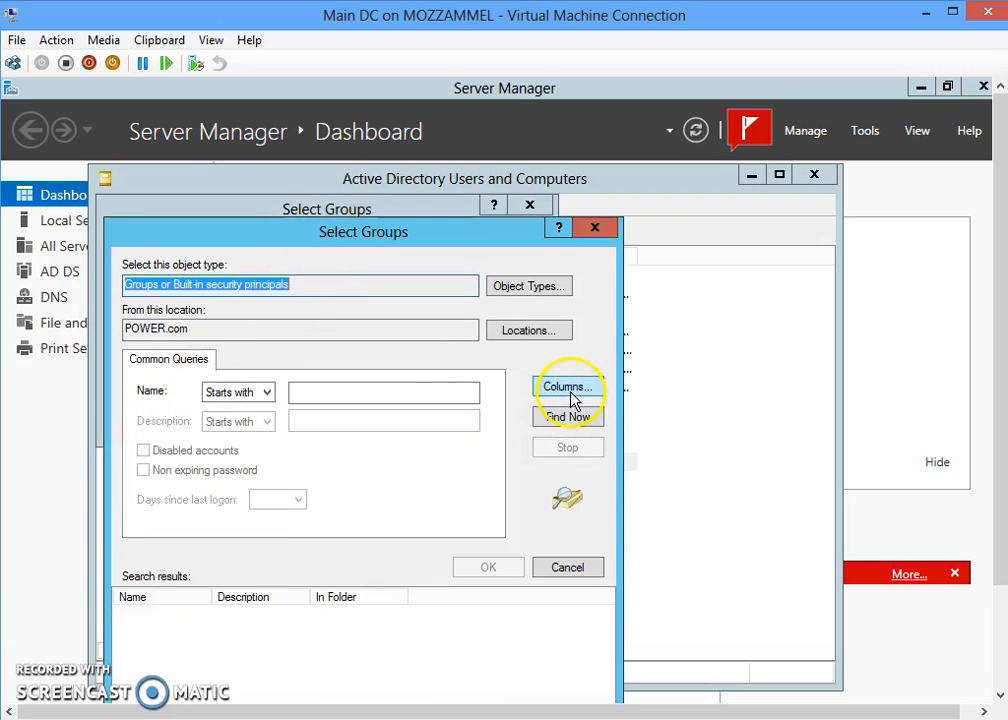
left_click(563, 430)
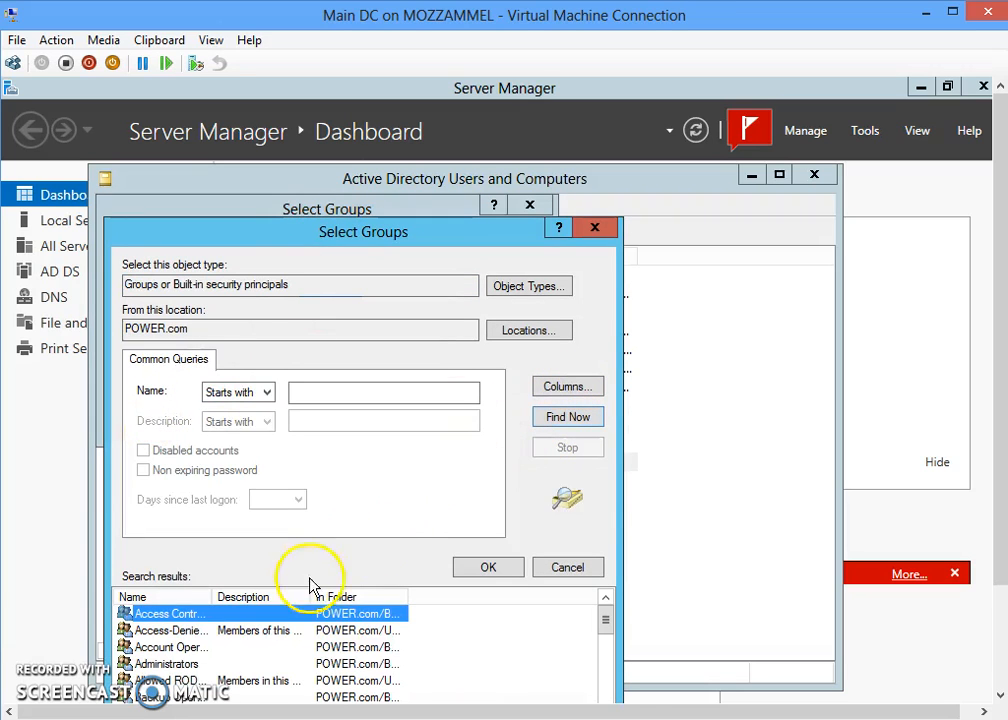
left_click(190, 665)
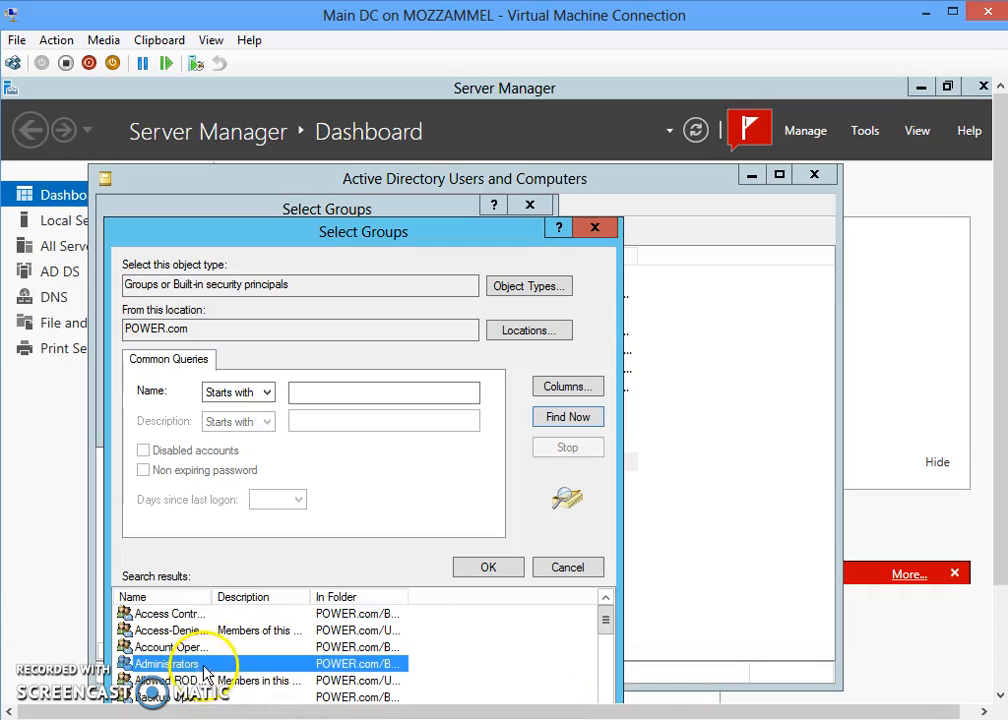
key("r")
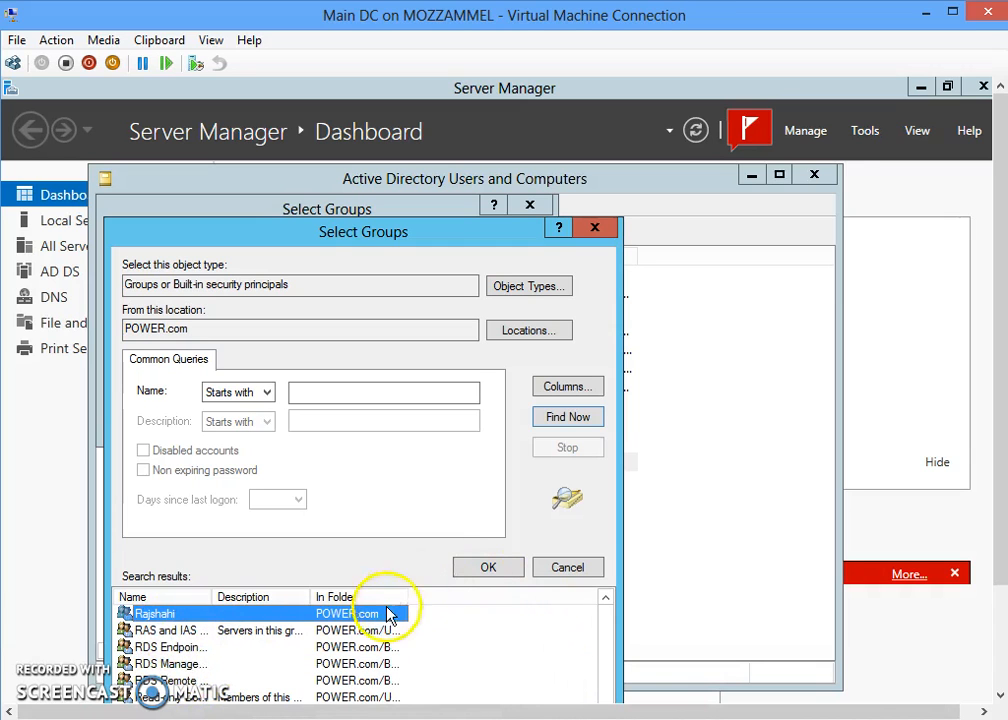
left_click(487, 569)
left_click(434, 422)
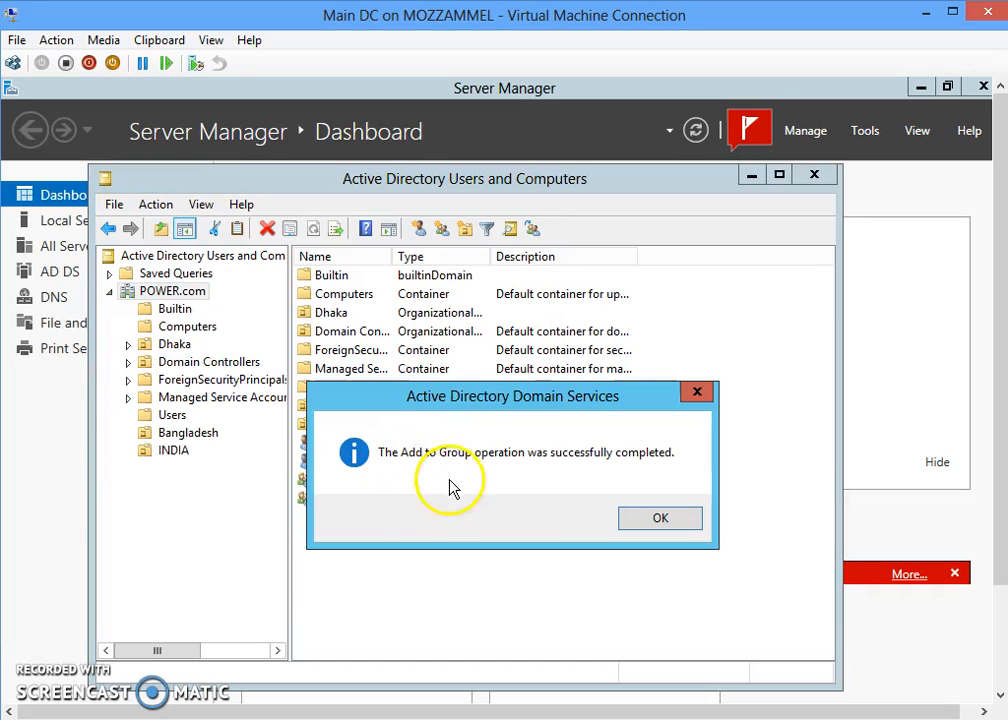
left_click(659, 520)
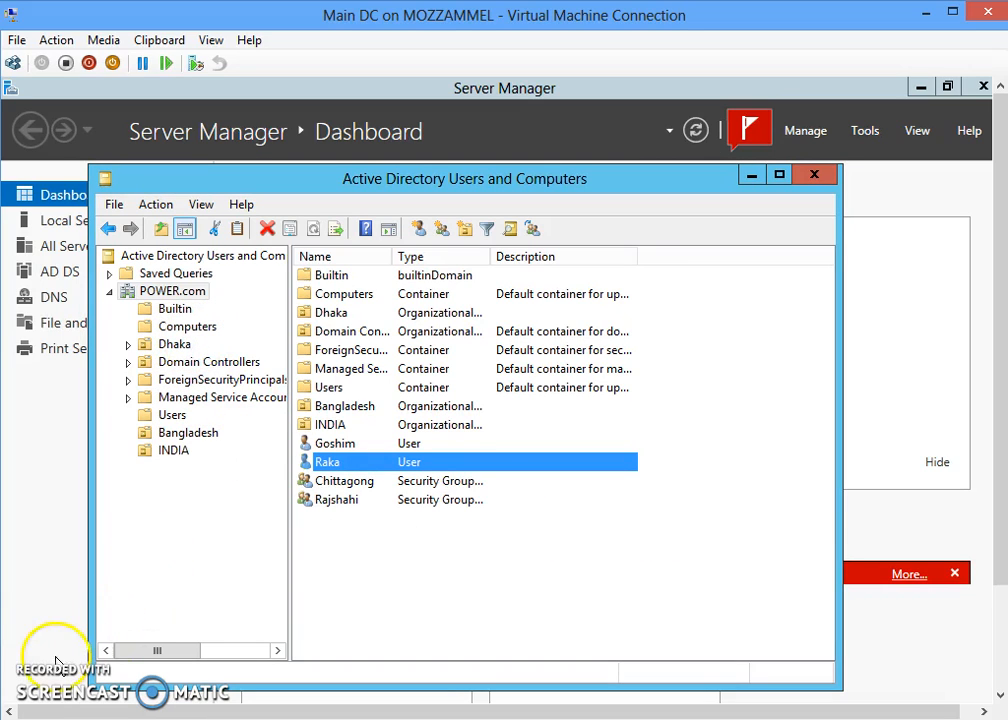
key("Down")
left_click(150, 400)
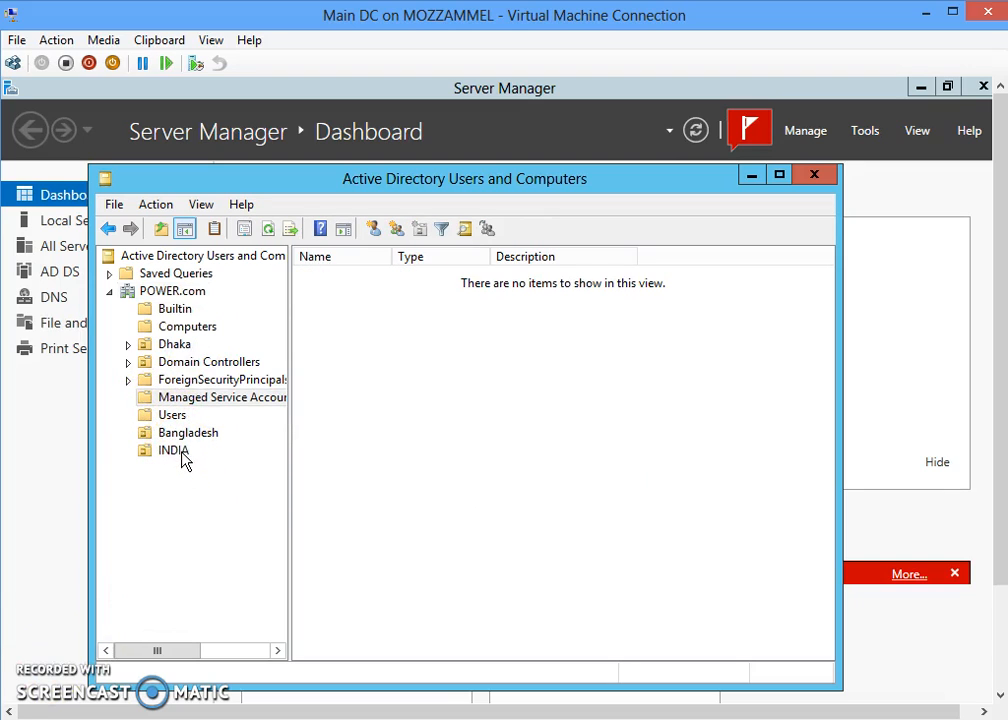
left_click(195, 490)
left_click(194, 468)
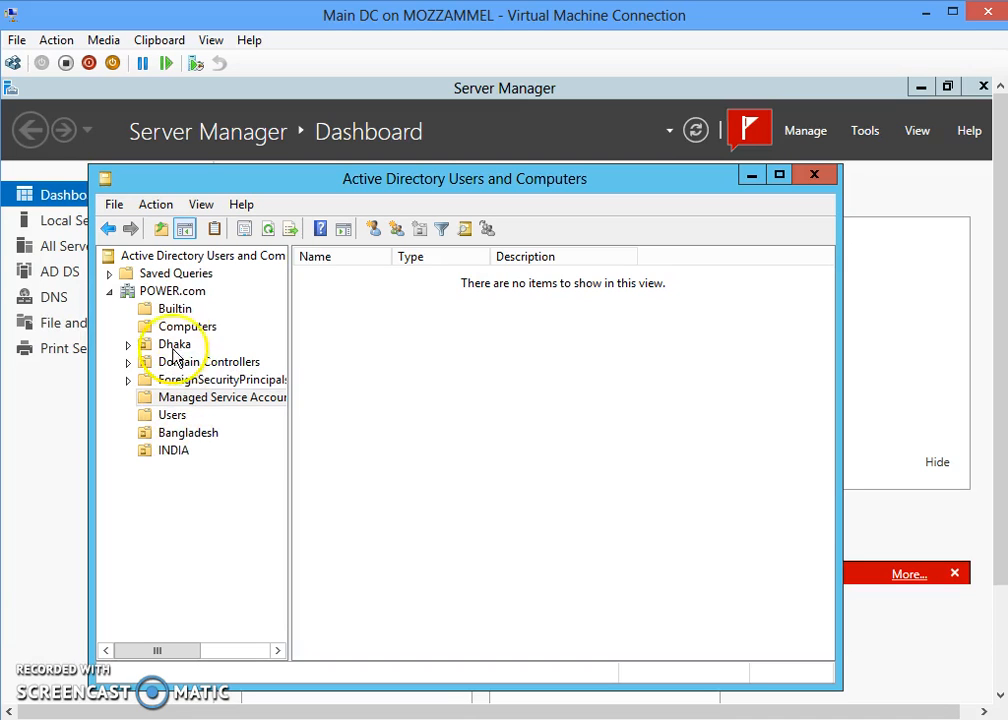
left_click(177, 295)
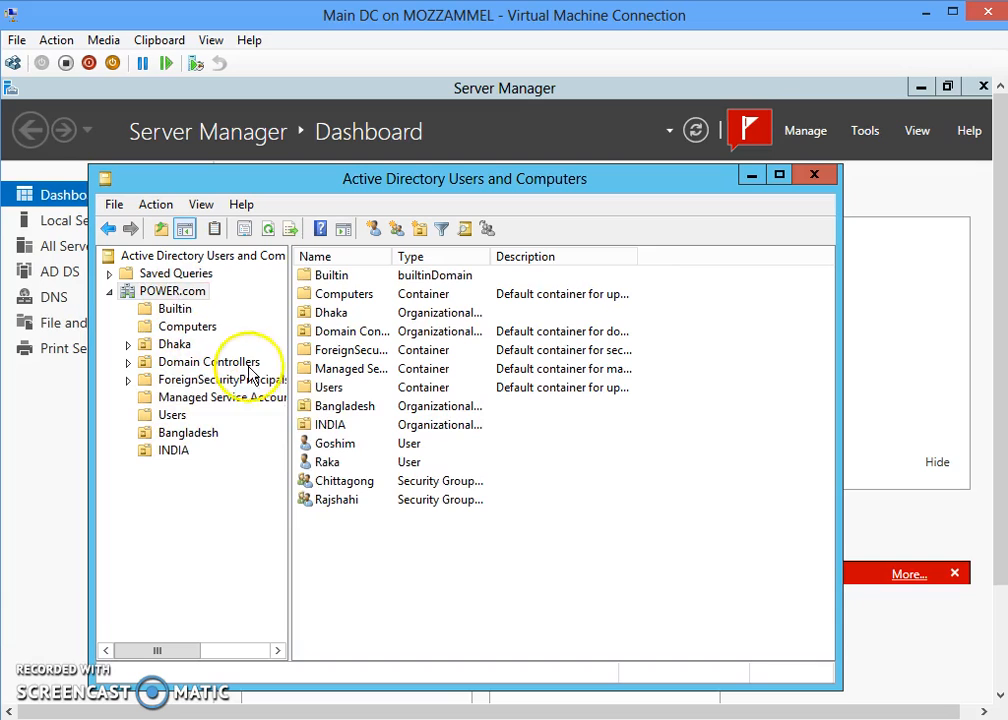
left_click(342, 485)
left_click(344, 502)
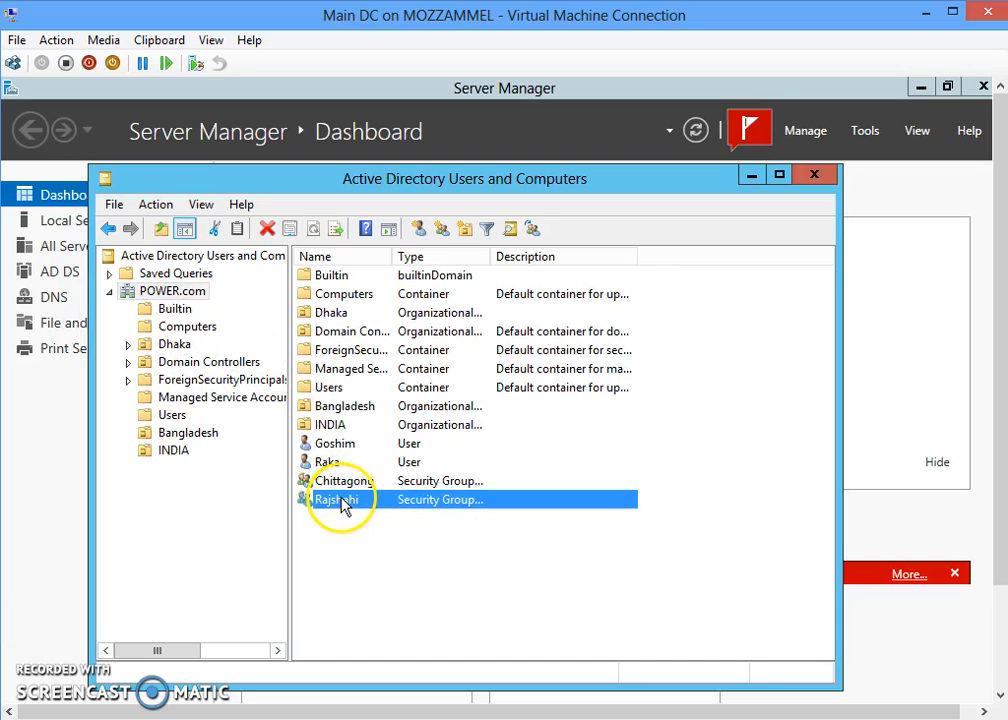
left_click(347, 488)
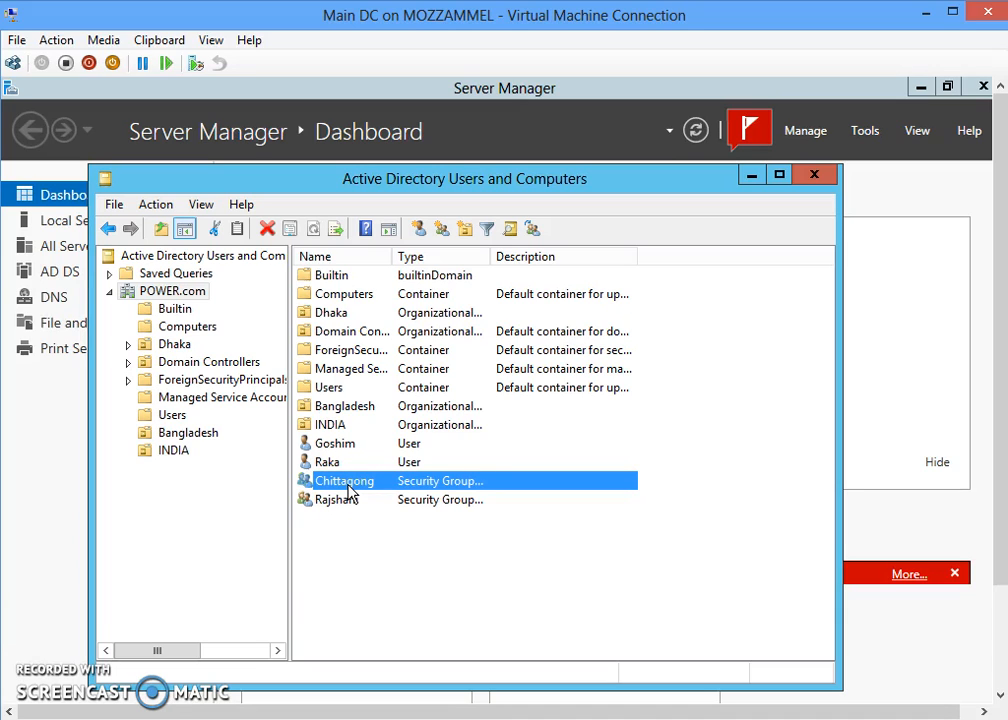
- Move the Chittagong group from the domain root into the Bangladesh OU
right_click(350, 490)
left_click(396, 521)
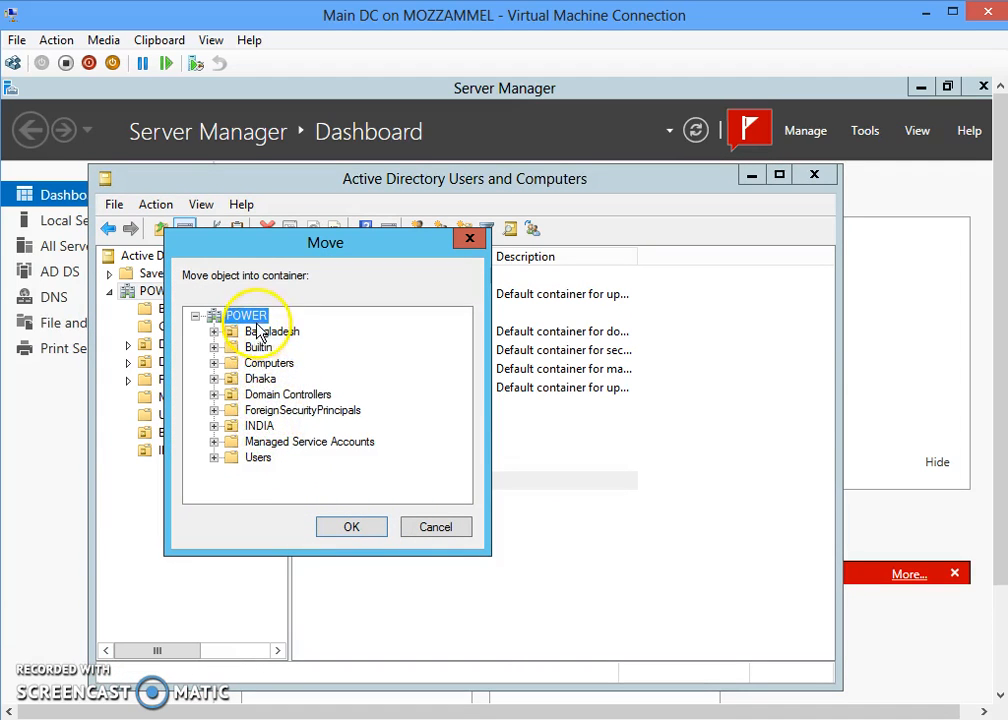
left_click(258, 428)
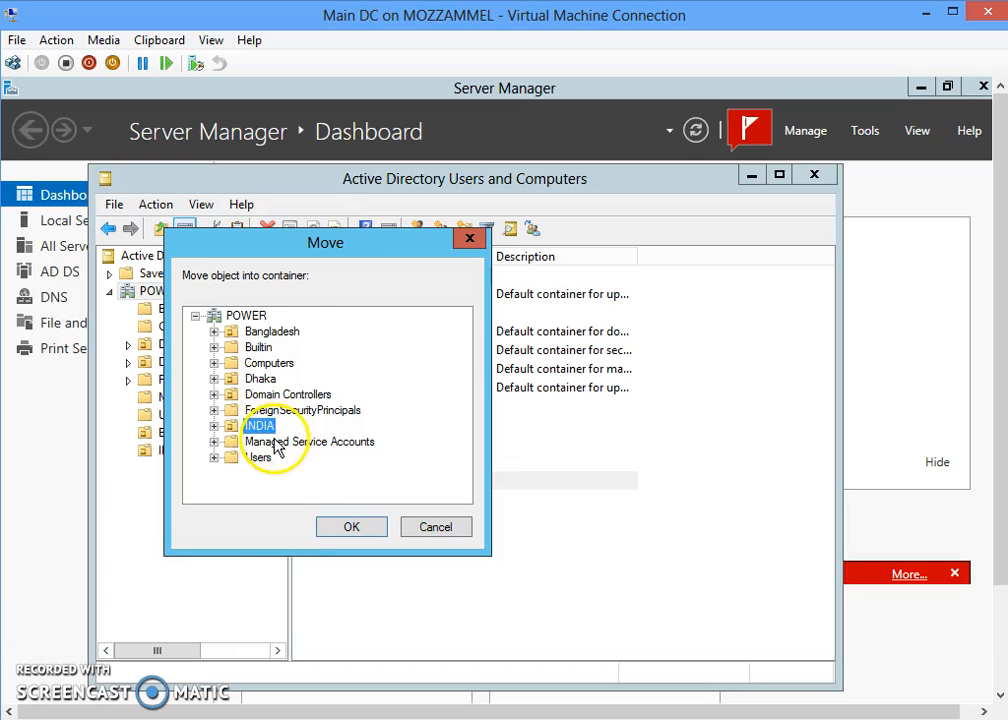
left_click(267, 336)
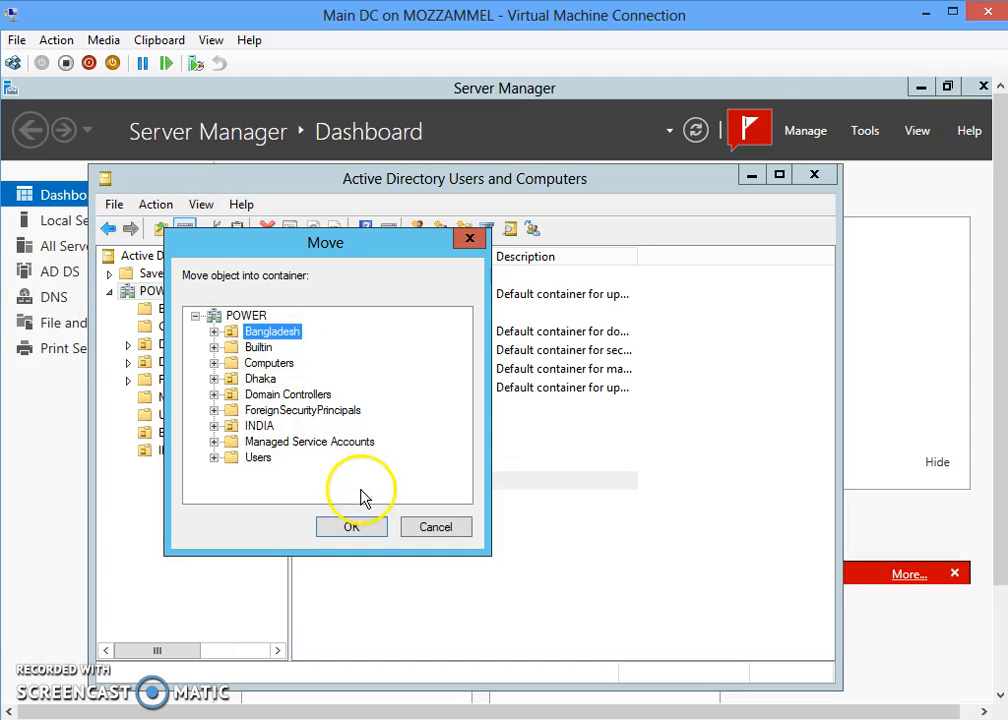
left_click(354, 529)
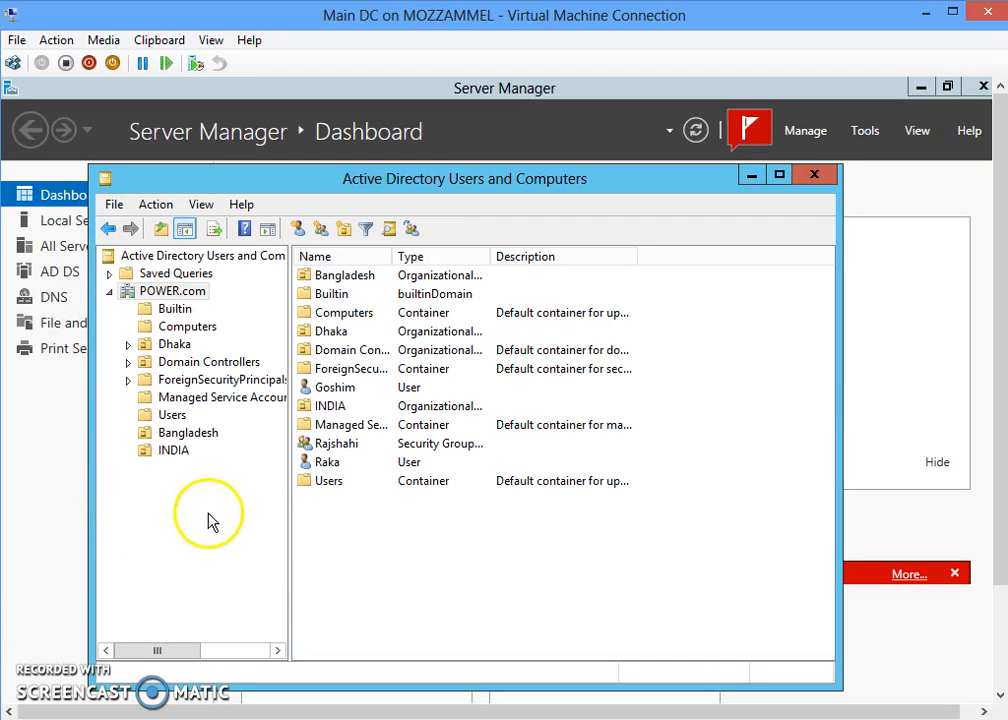
- Move the Rajshahi group from the domain root into the INDIA OU
left_click(344, 448)
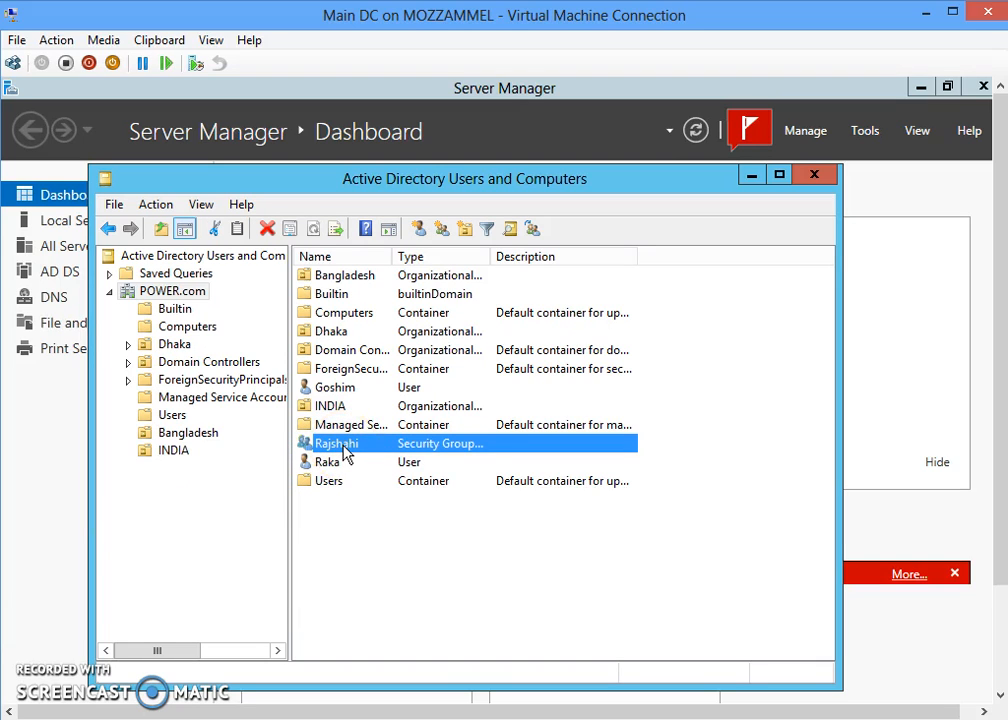
right_click(344, 451)
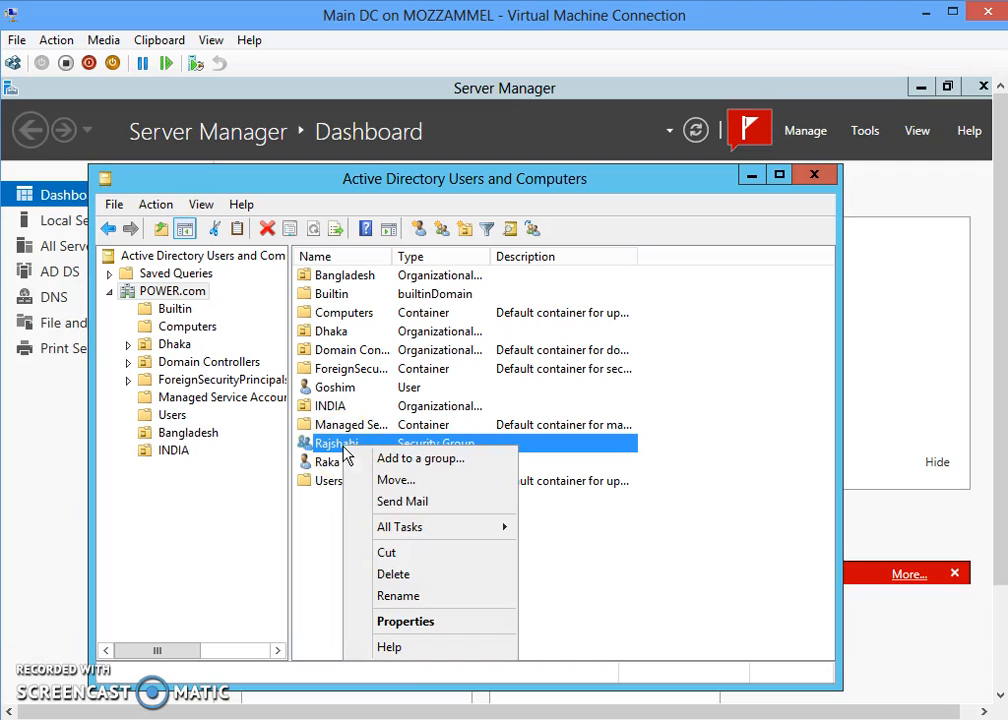
left_click(398, 481)
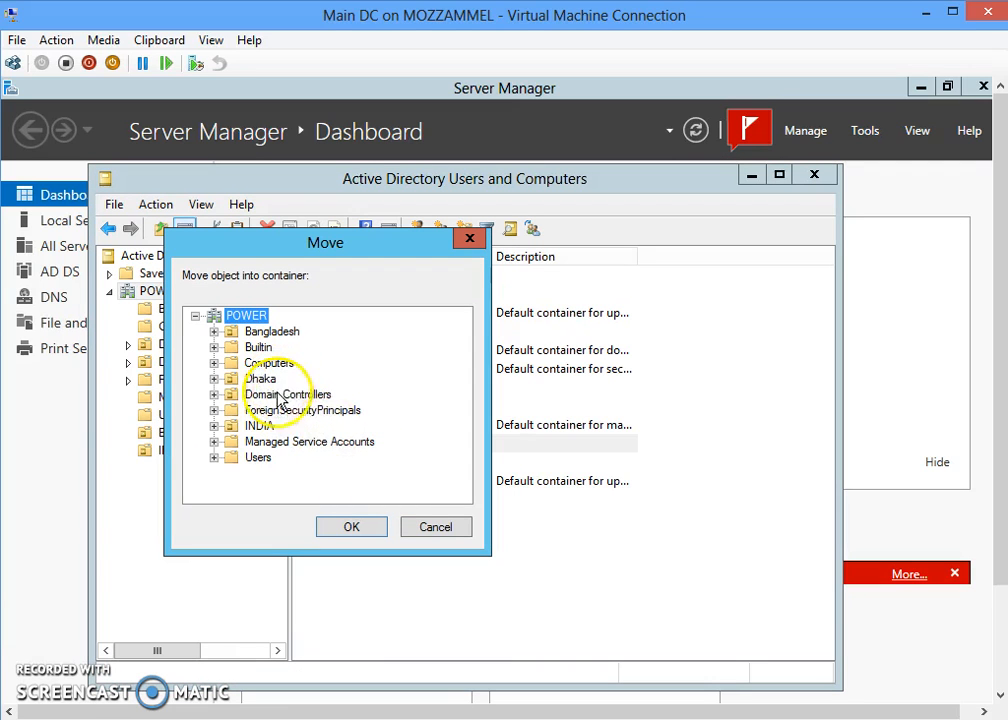
left_click(273, 428)
left_click(368, 532)
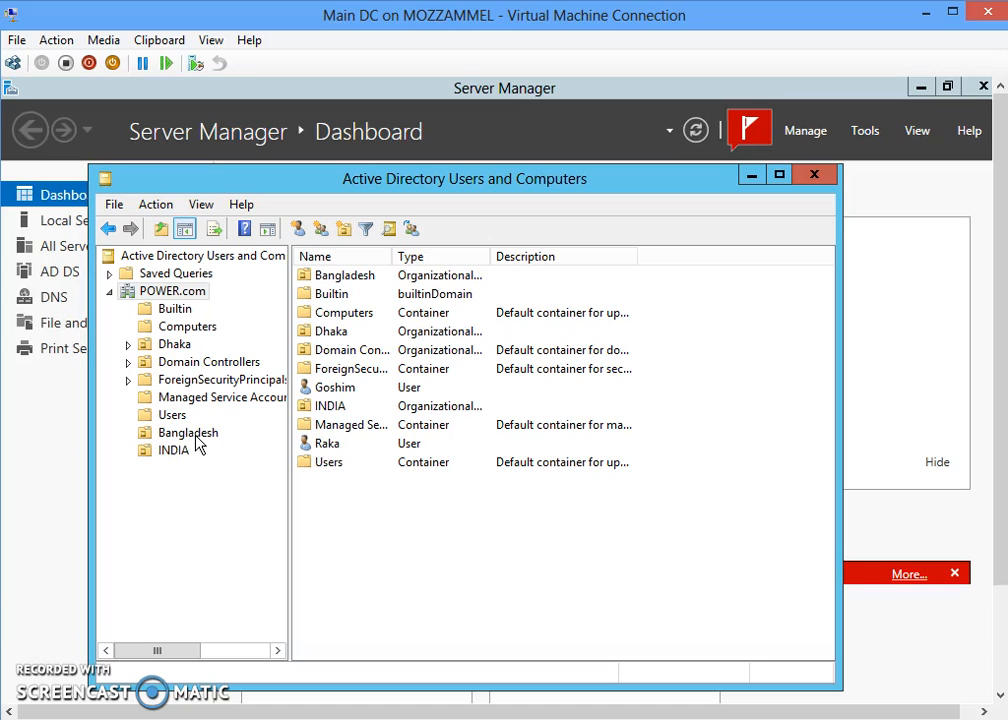
- Check in the Bangladesh OU that the Chittagong group's members include Rohim
left_click(199, 440)
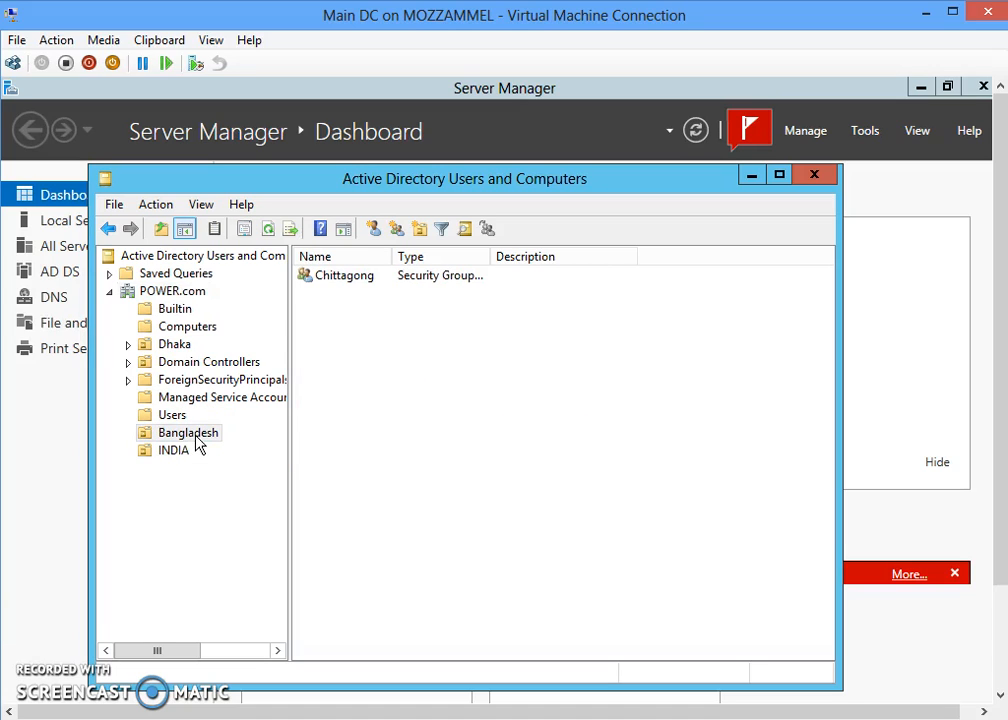
left_click(358, 285)
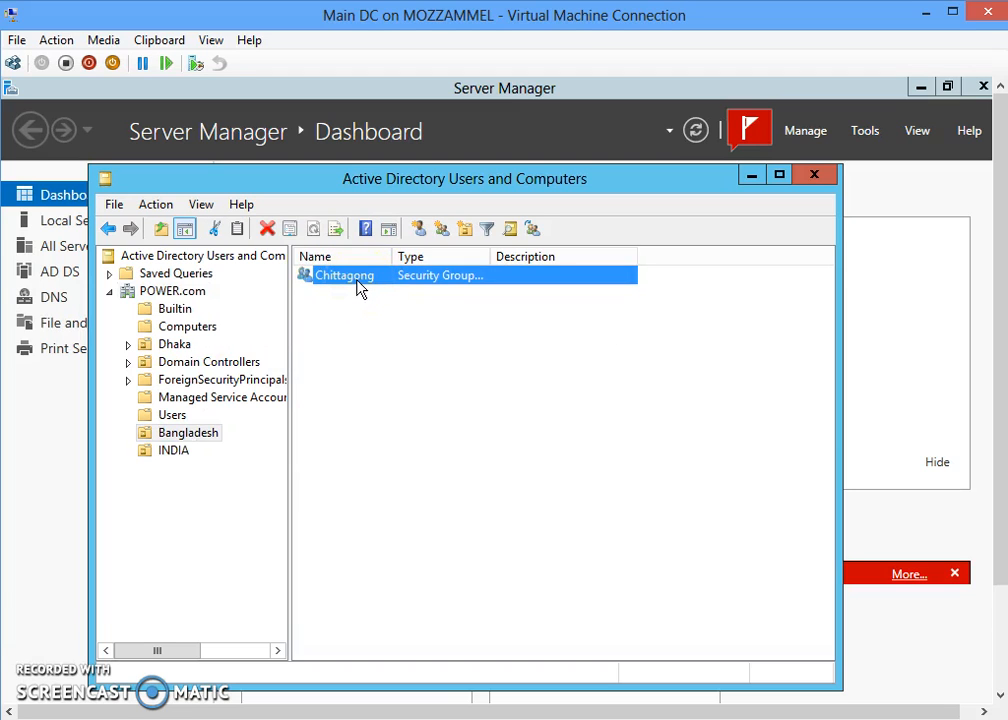
double_click(358, 285)
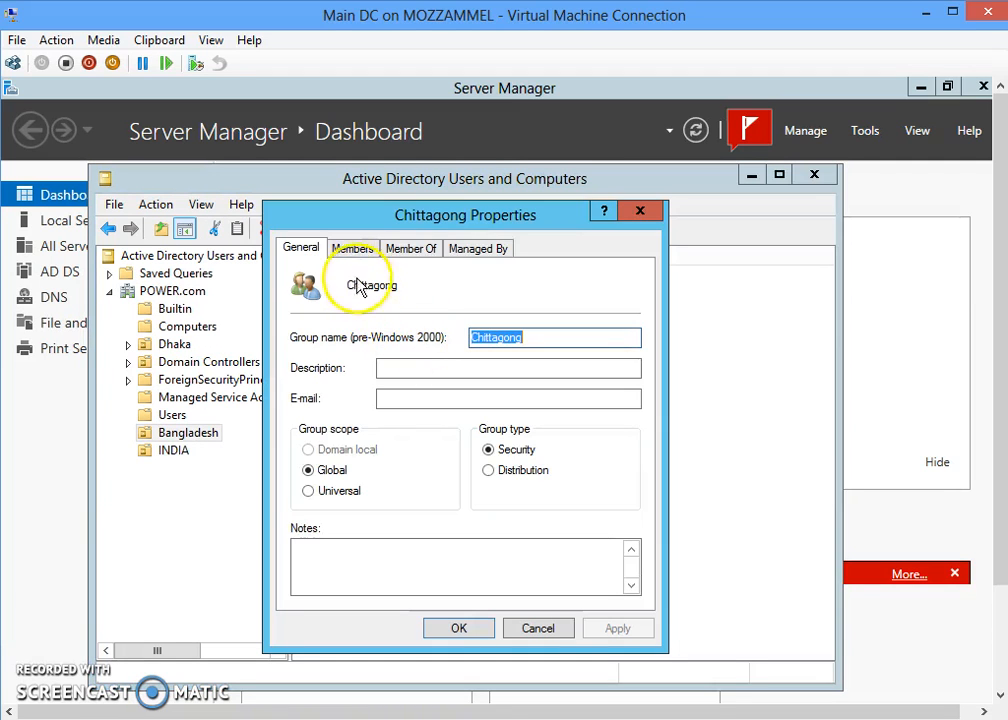
left_click(361, 251)
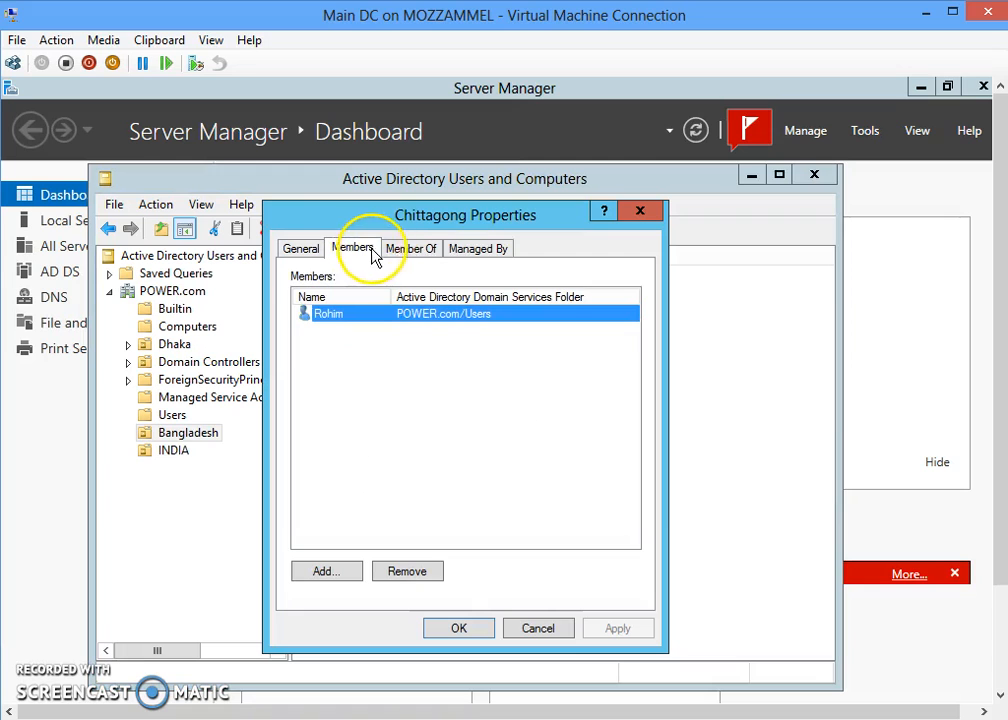
left_click(638, 212)
- Check in the INDIA OU that Rajshahi's members include Raka, then close the console
left_click(178, 451)
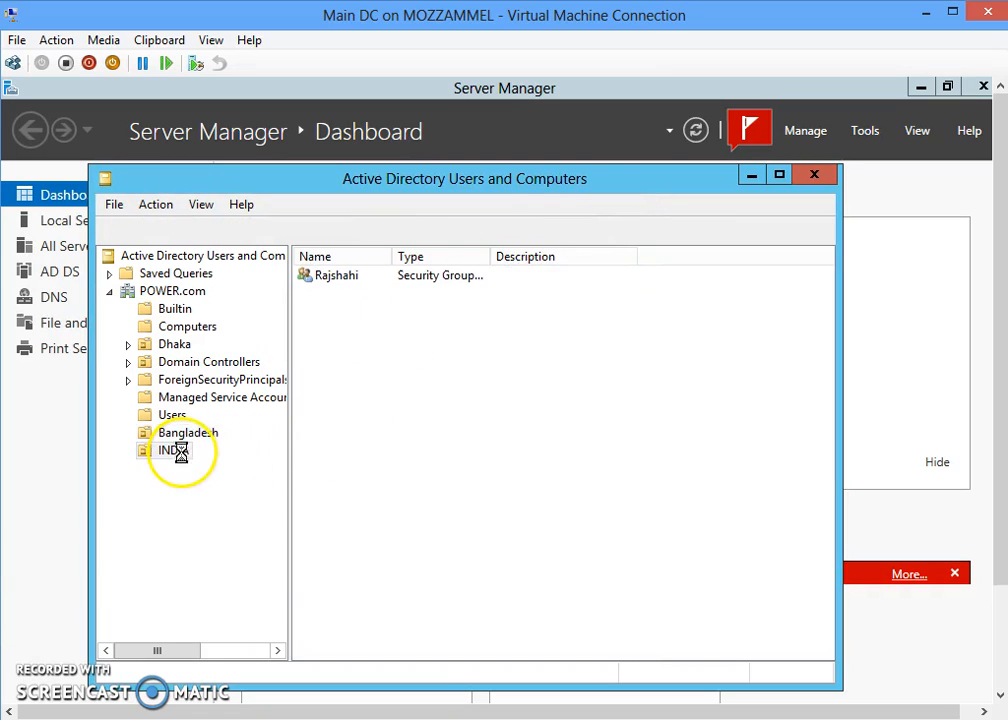
double_click(345, 277)
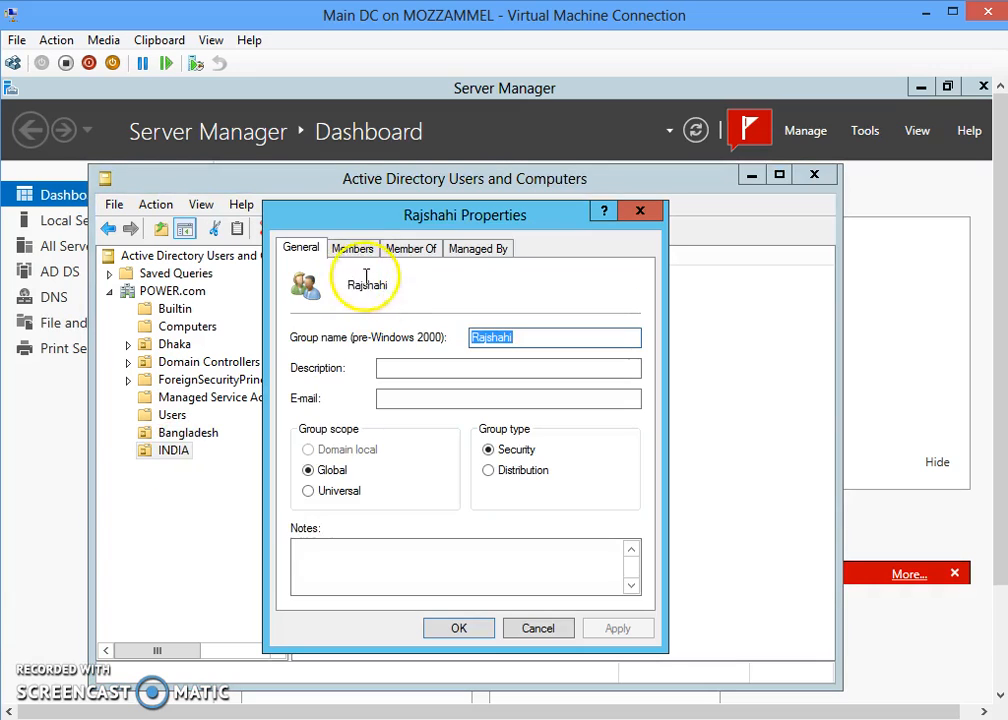
left_click(350, 248)
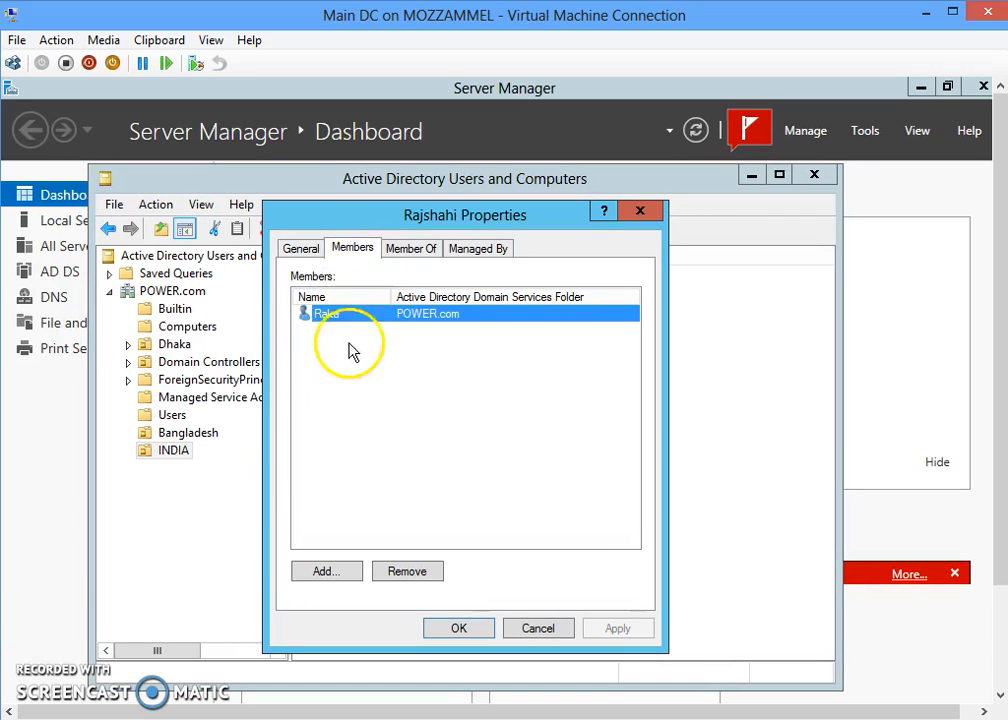
left_click(638, 214)
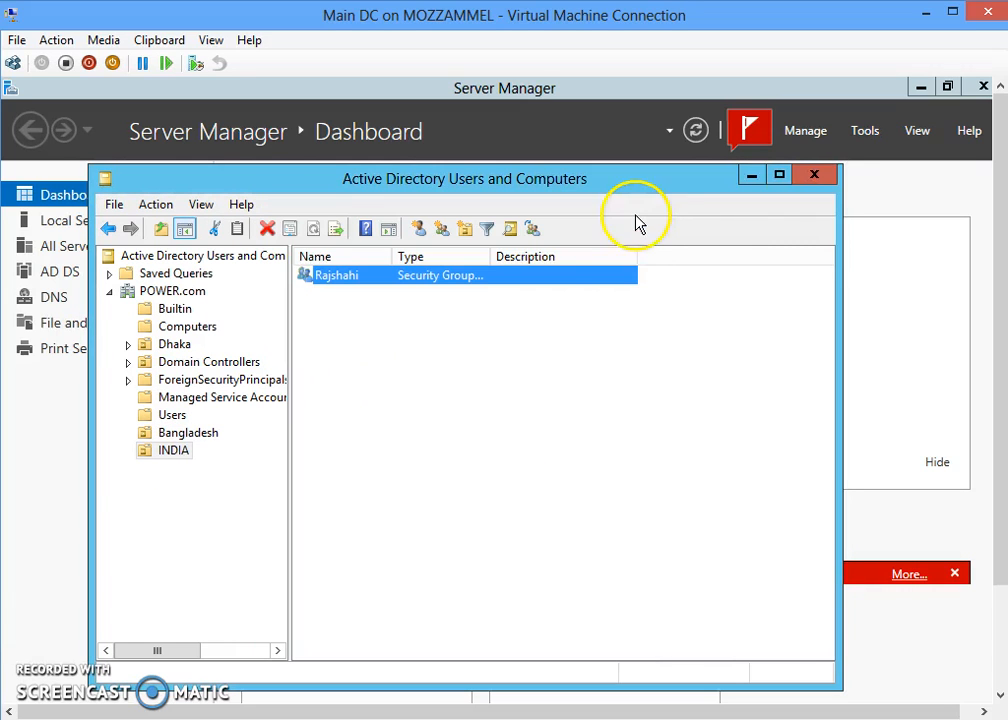
left_click(801, 179)
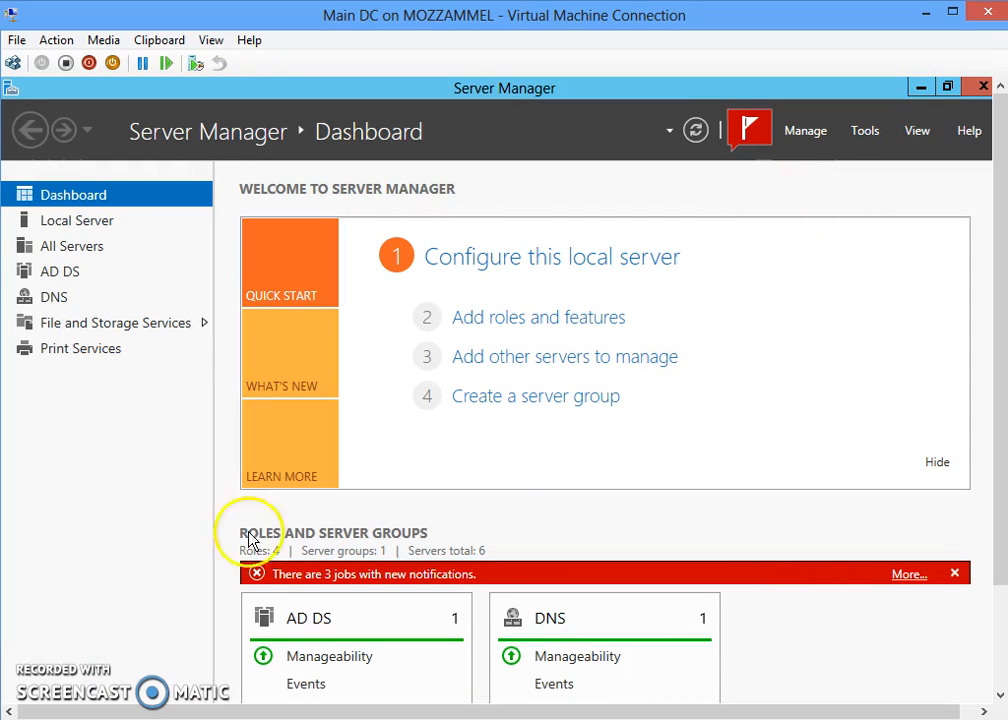